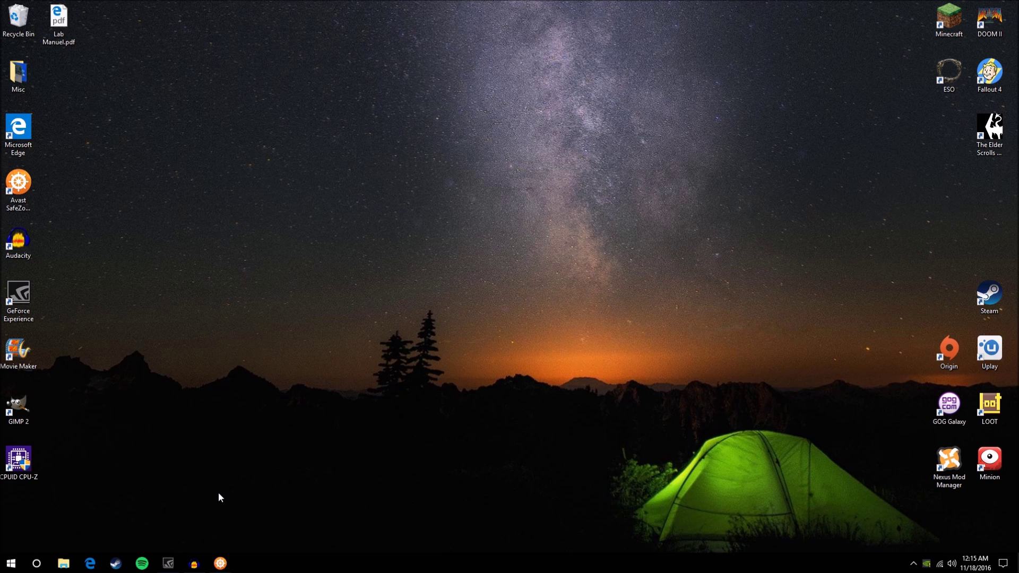
click(221, 563)
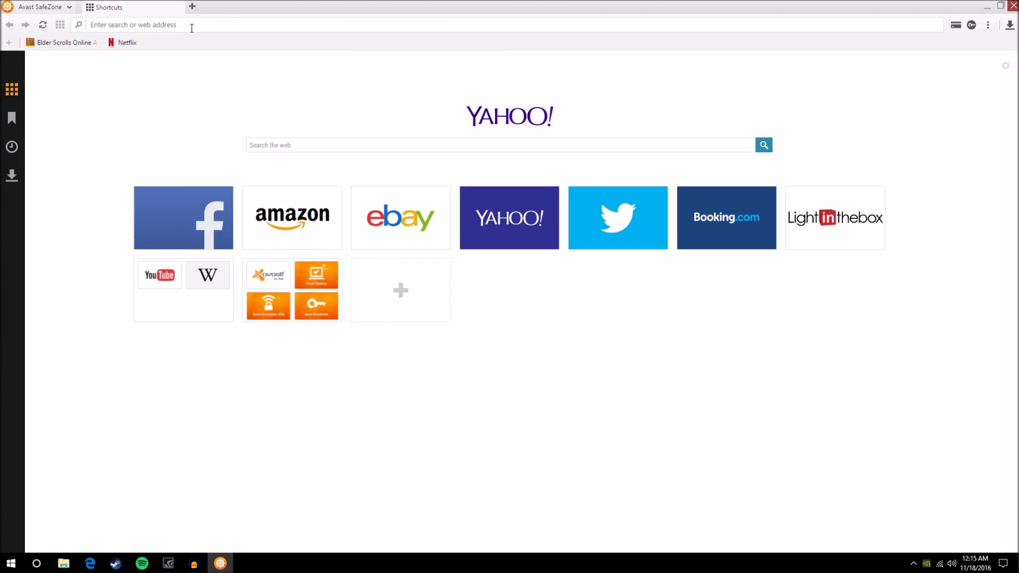
text(www.eso)
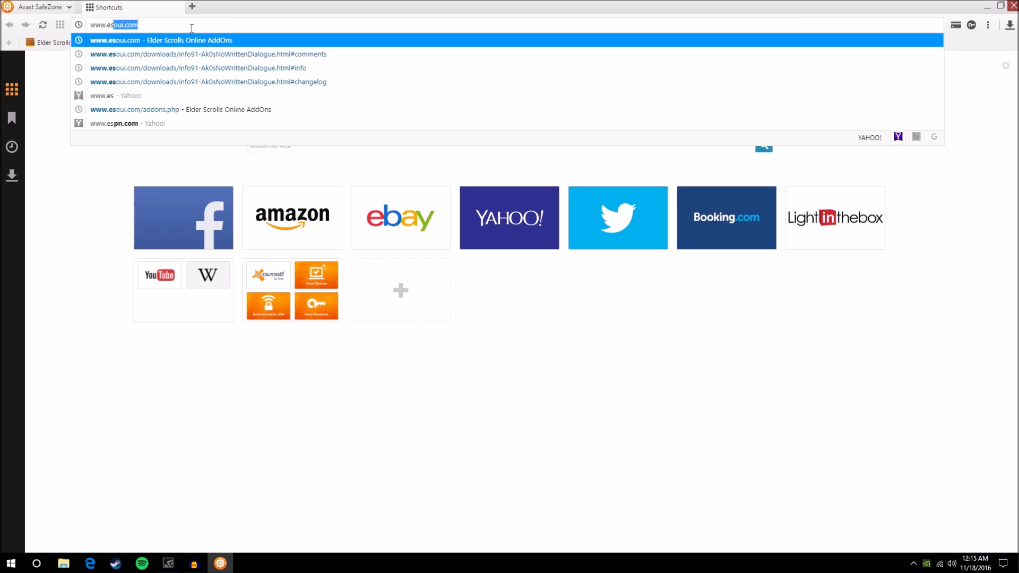
text(ui.com)
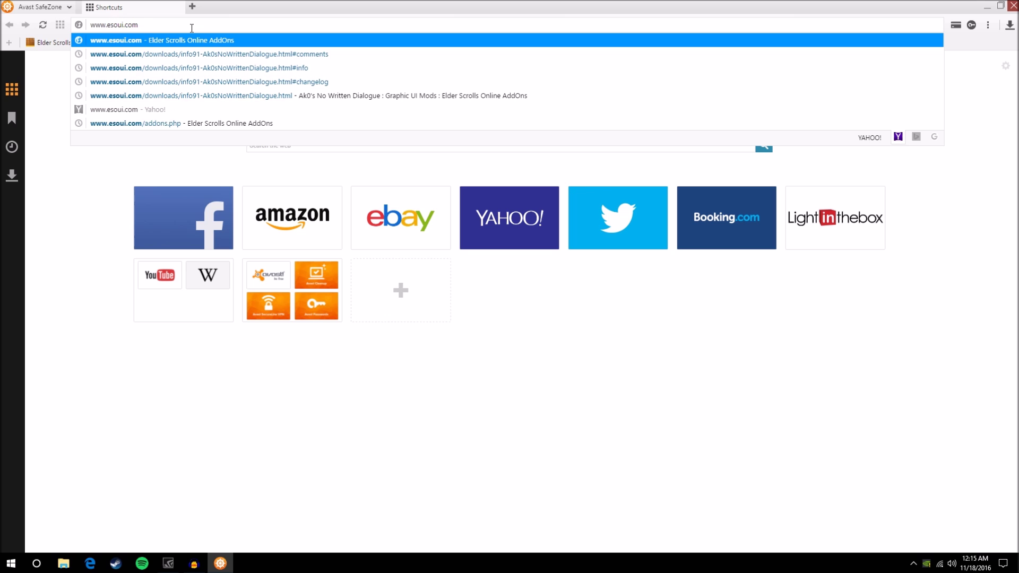
key(Return)
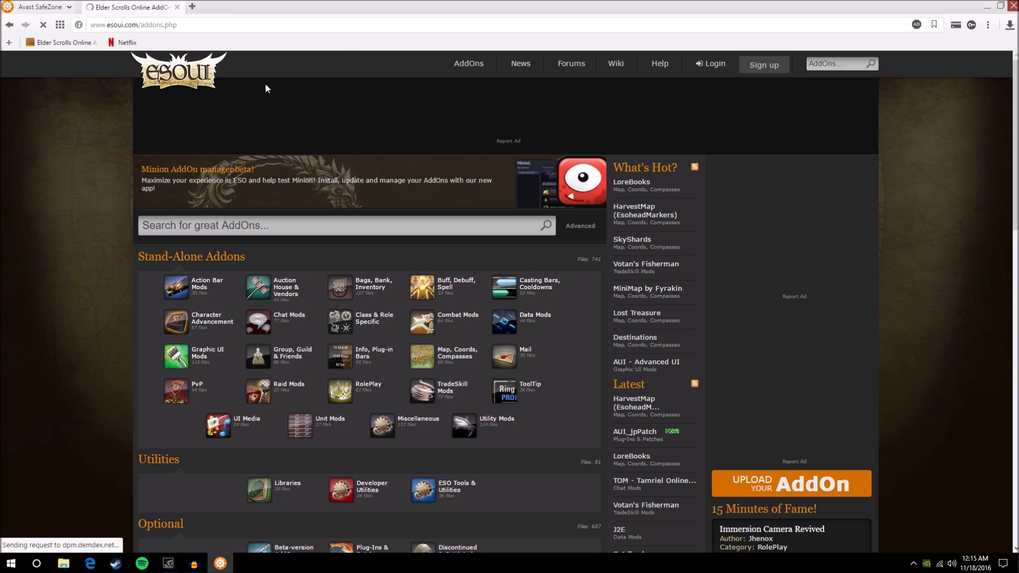
- Browse the Graphic UI Mods category in a separate tab, look through its add-on list, and close that tab
scroll(265, 88, down, 2)
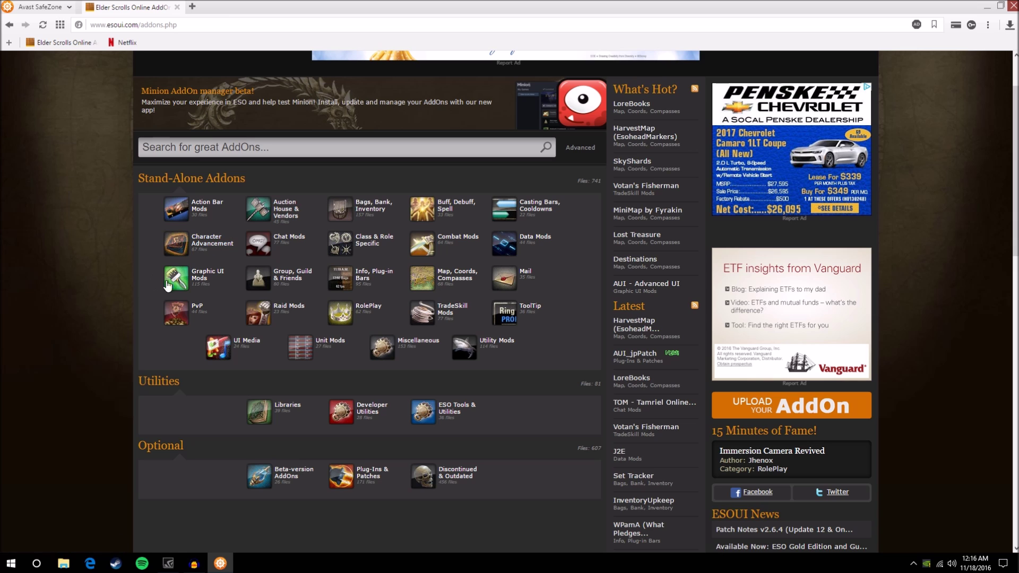
middle_click(203, 276)
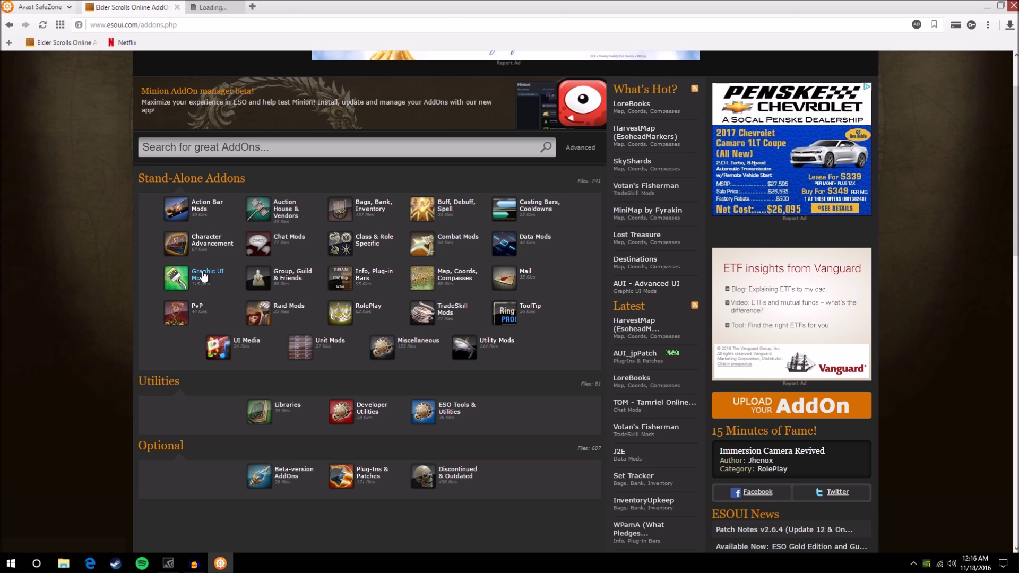
click(234, 8)
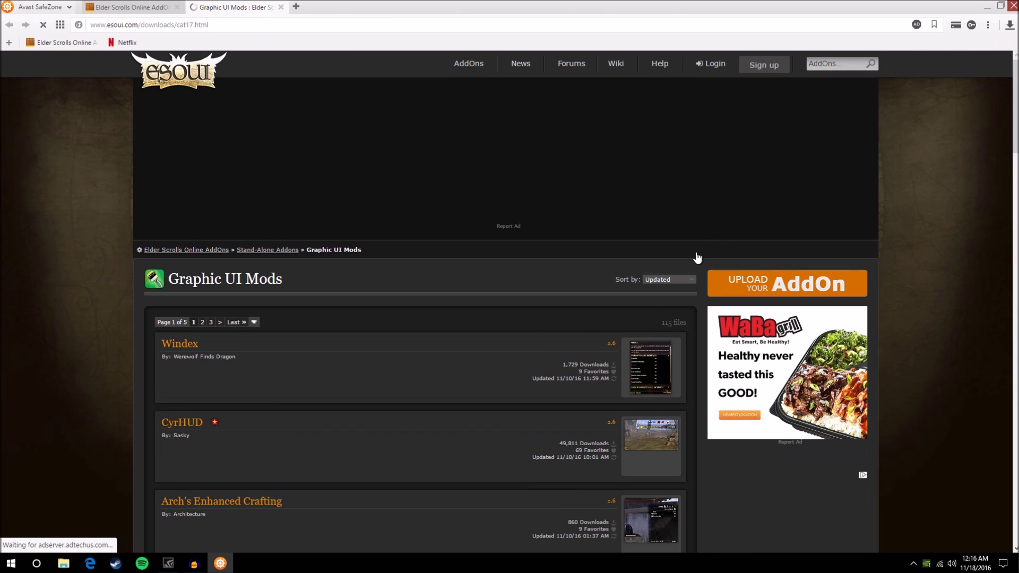
click(691, 280)
click(685, 303)
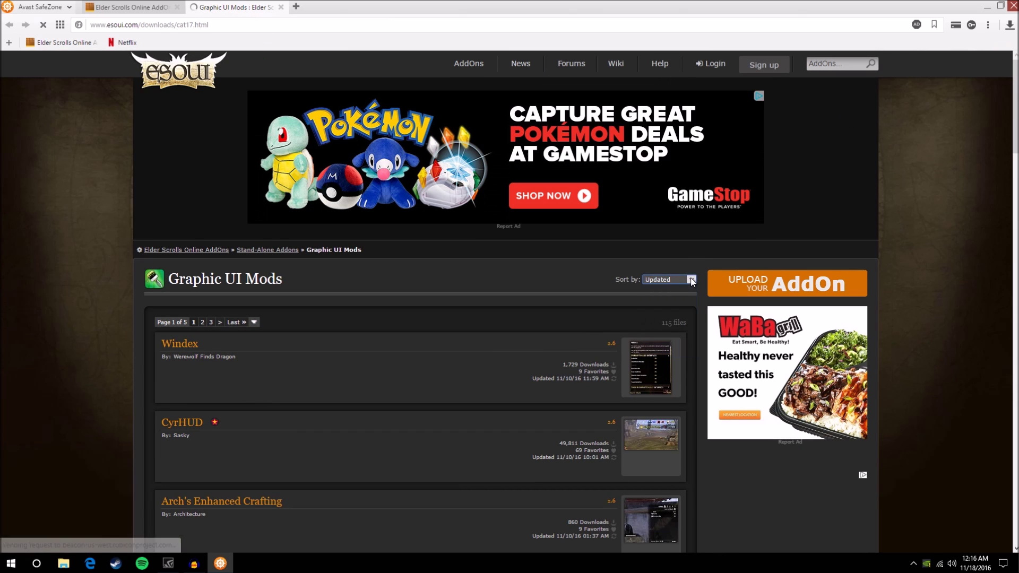
scroll(862, 410, down, 1)
scroll(862, 410, down, 10)
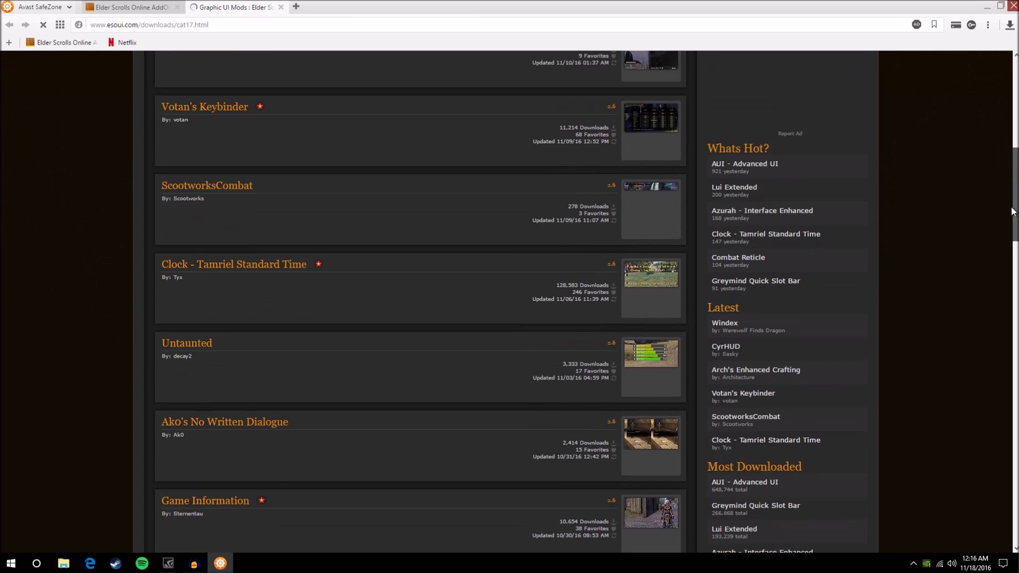
scroll(862, 410, up, 8)
scroll(862, 444, up, 2)
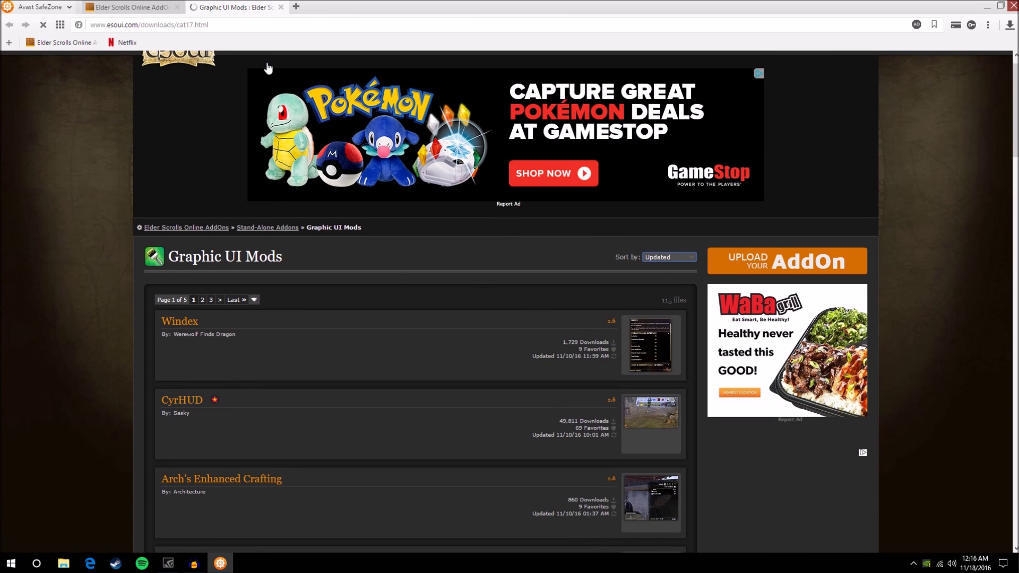
click(281, 8)
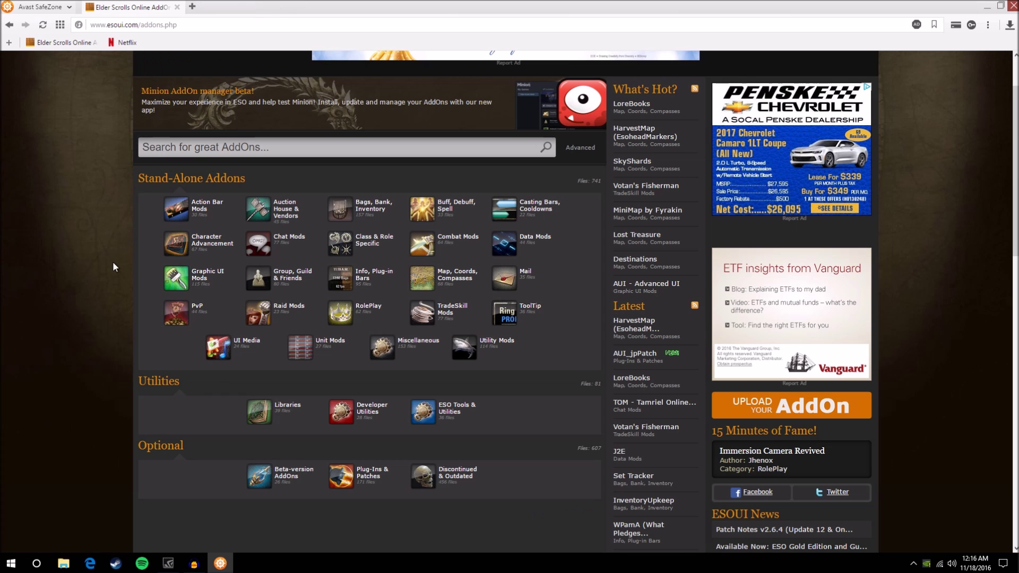
- Open the Minion AddOn manager site from the ESOUI page and go to its Minion 3 download options
scroll(82, 291, up, 1)
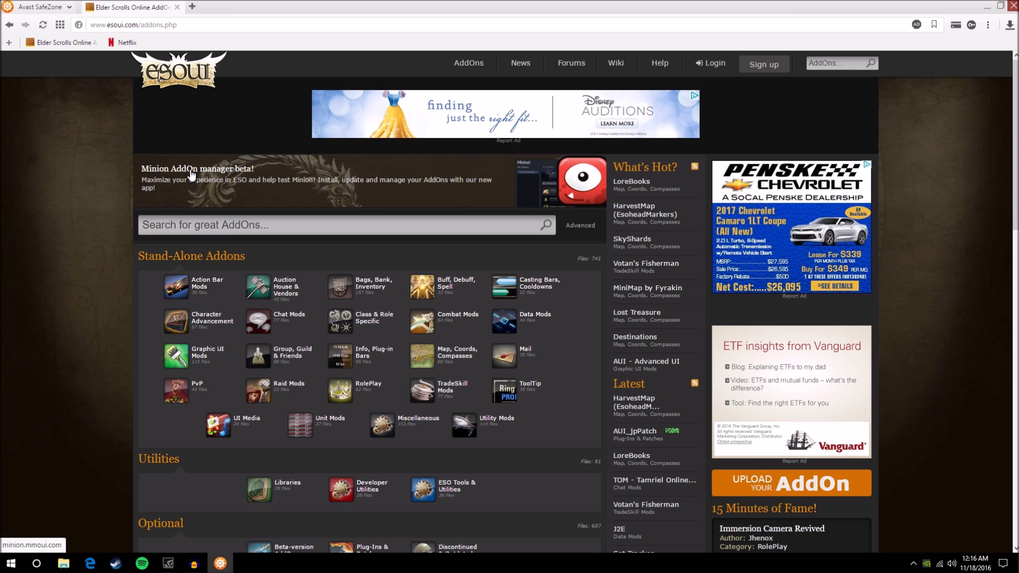
click(210, 168)
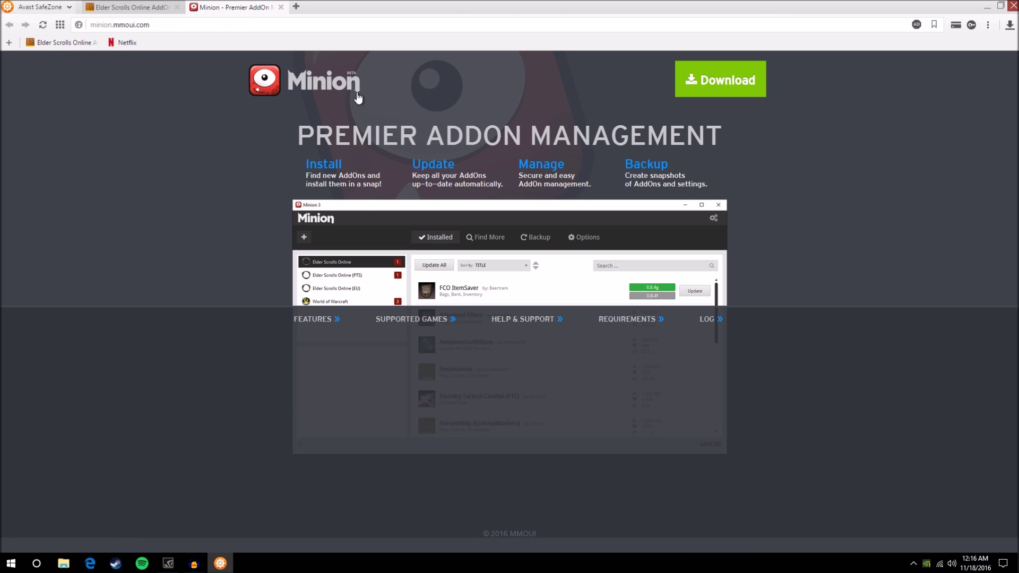
click(718, 85)
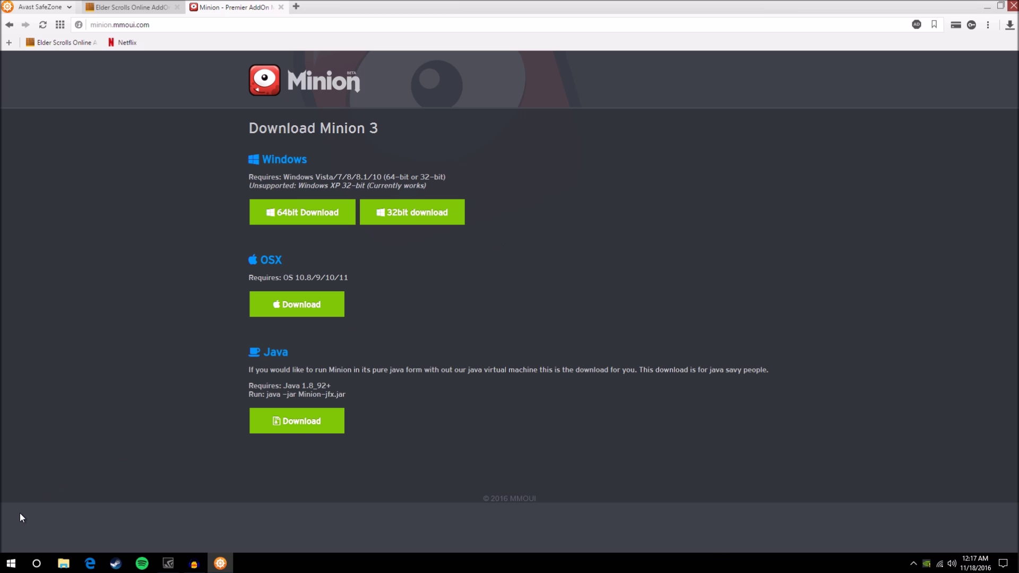
- Check the computer's system type on the About page of Windows system settings, and close Settings
click(11, 563)
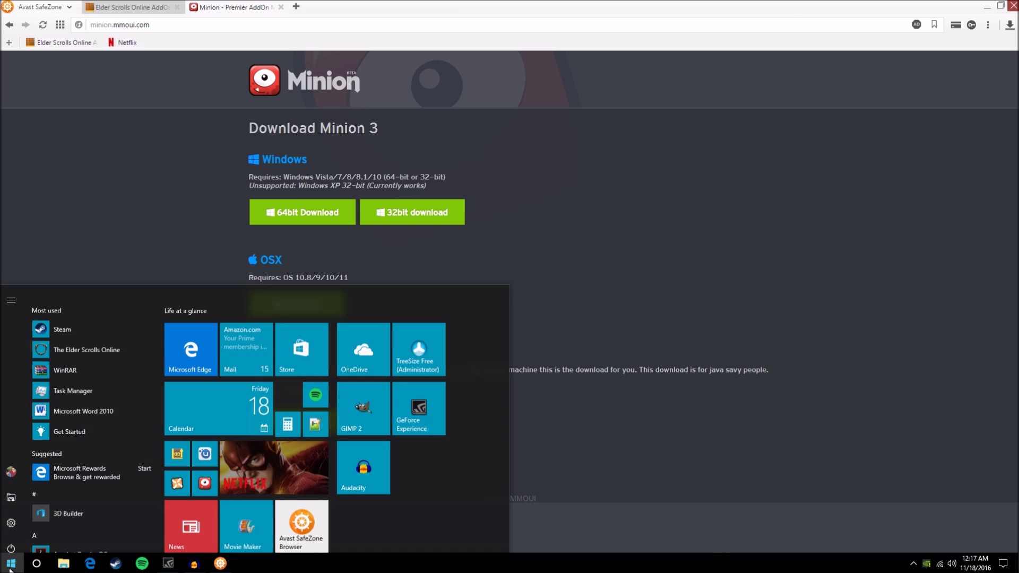
click(10, 522)
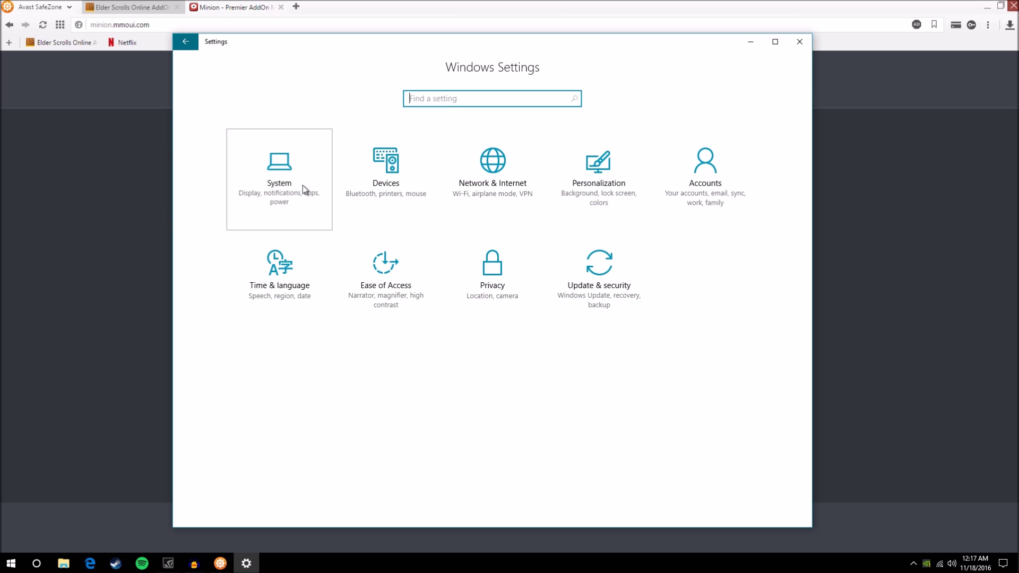
click(303, 187)
click(222, 424)
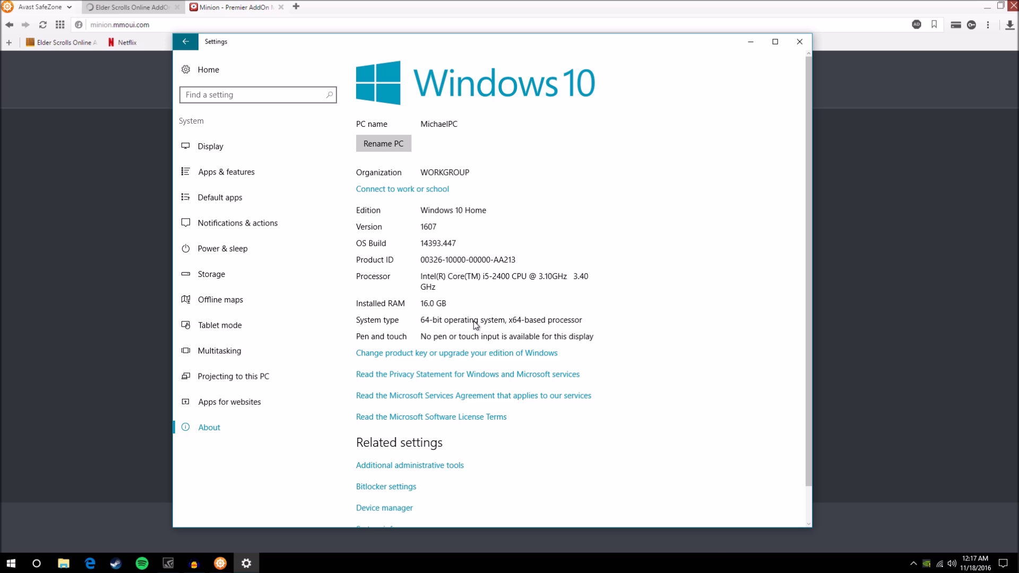
click(798, 44)
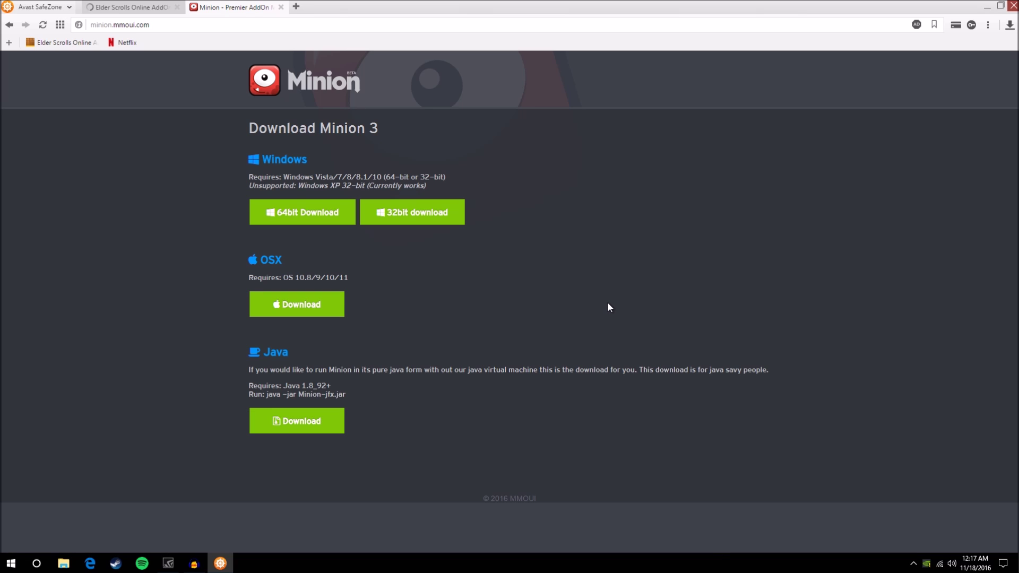
- Download the 64-bit Windows installer for Minion 3
click(291, 218)
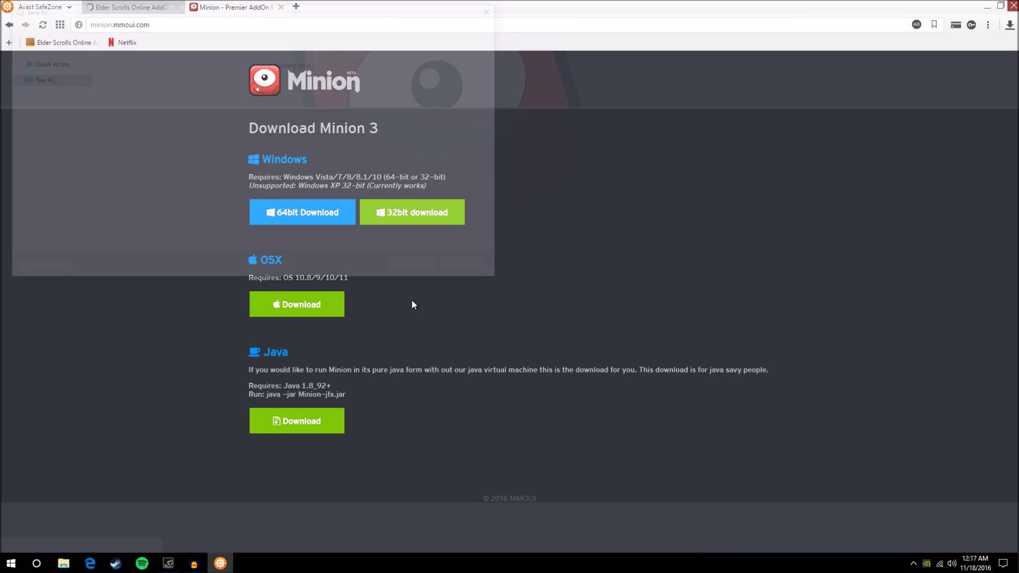
click(415, 271)
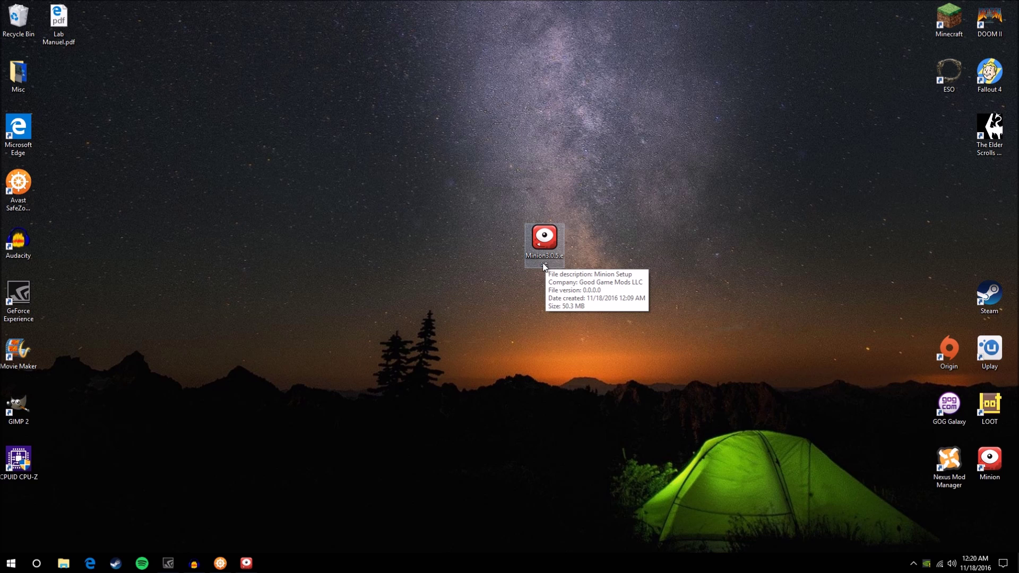
- Install Minion into the Minion folder on the desktop and finish the setup wizard
click(252, 559)
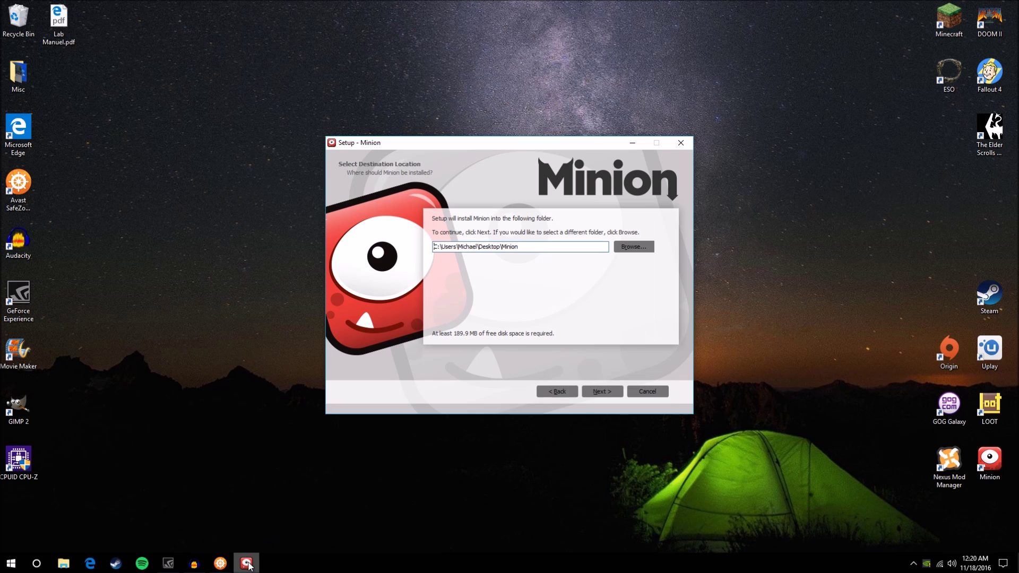
double_click(511, 247)
click(524, 247)
click(601, 391)
click(604, 391)
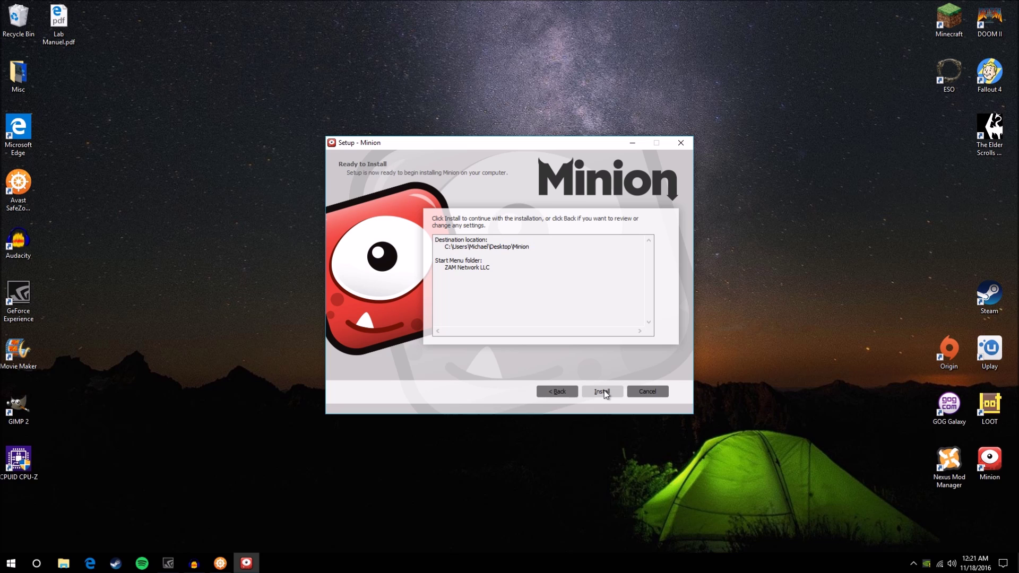
click(604, 391)
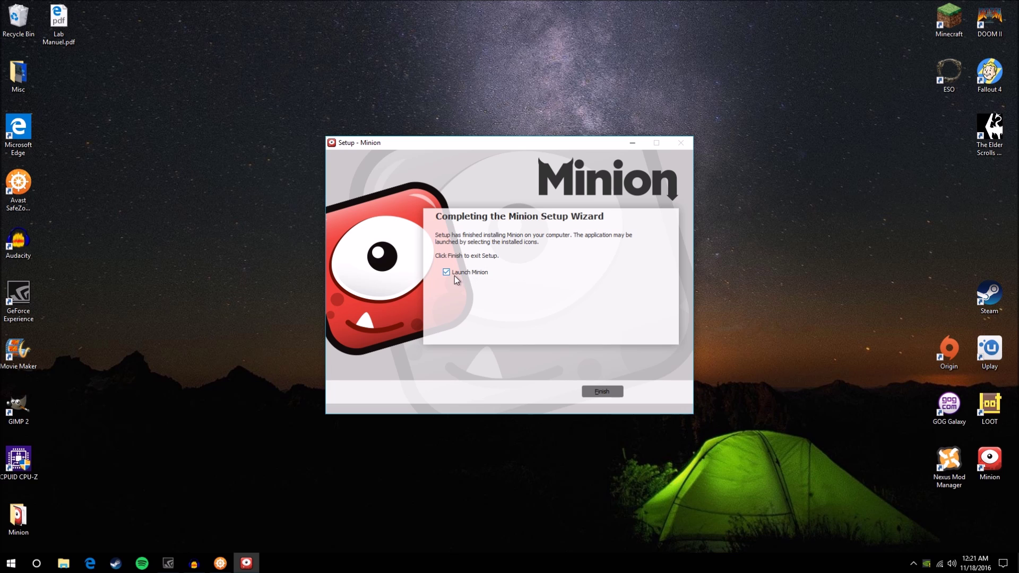
click(600, 391)
- Move the Minion installer from the desktop to the Recycle Bin and launch Minion.exe from the desktop's Minion folder
drag(552, 244, 20, 20)
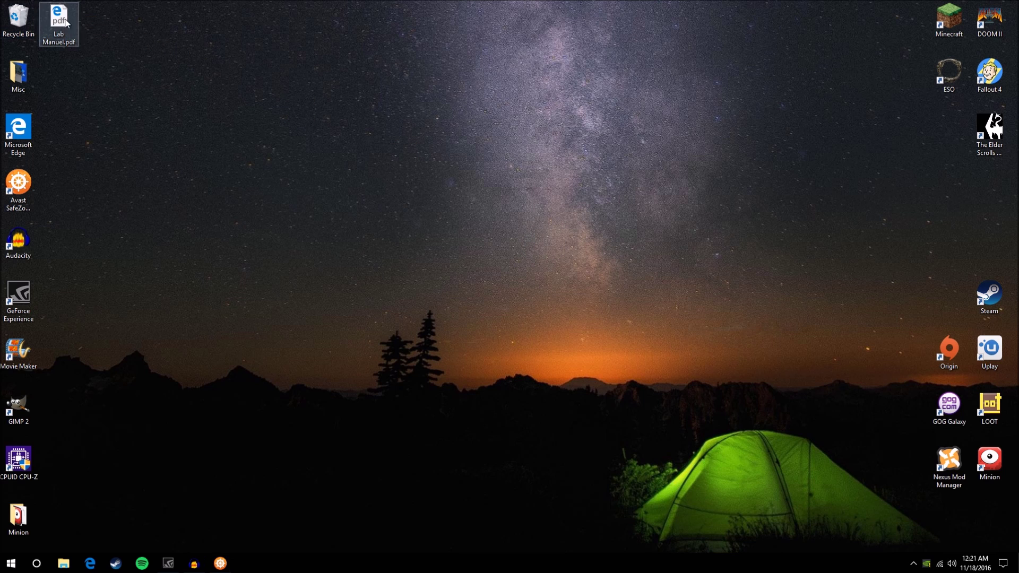
double_click(18, 519)
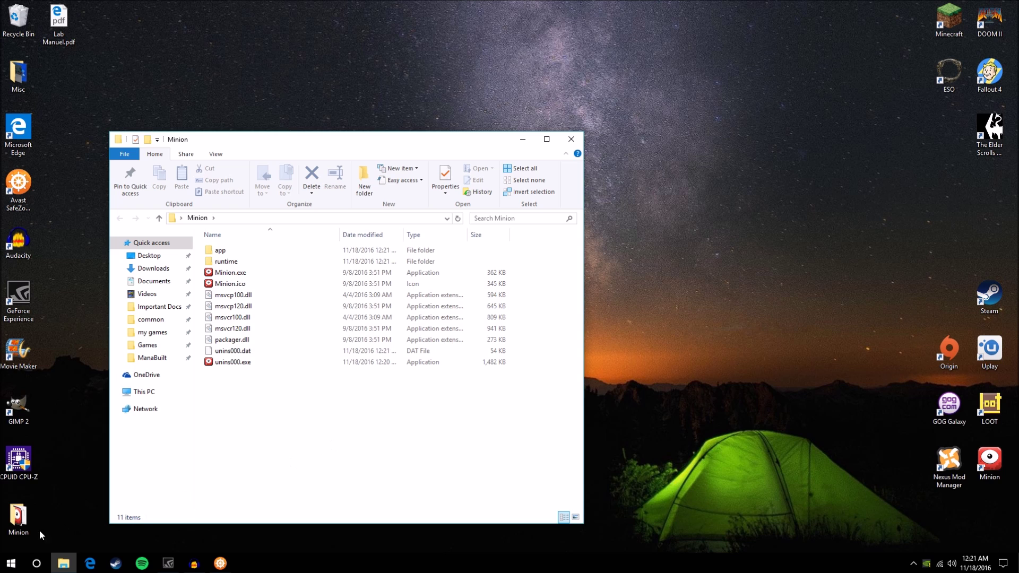
double_click(257, 274)
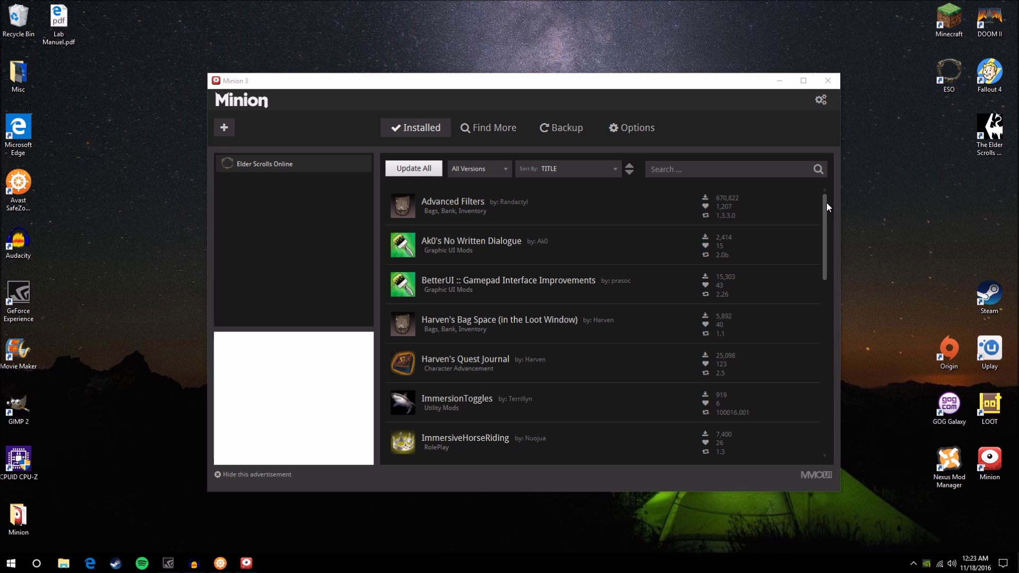
- Add Elder Scrolls Online as a game in Minion, using the folder C:\Games\Elder Scrolls Online
scroll(828, 211, down, 1)
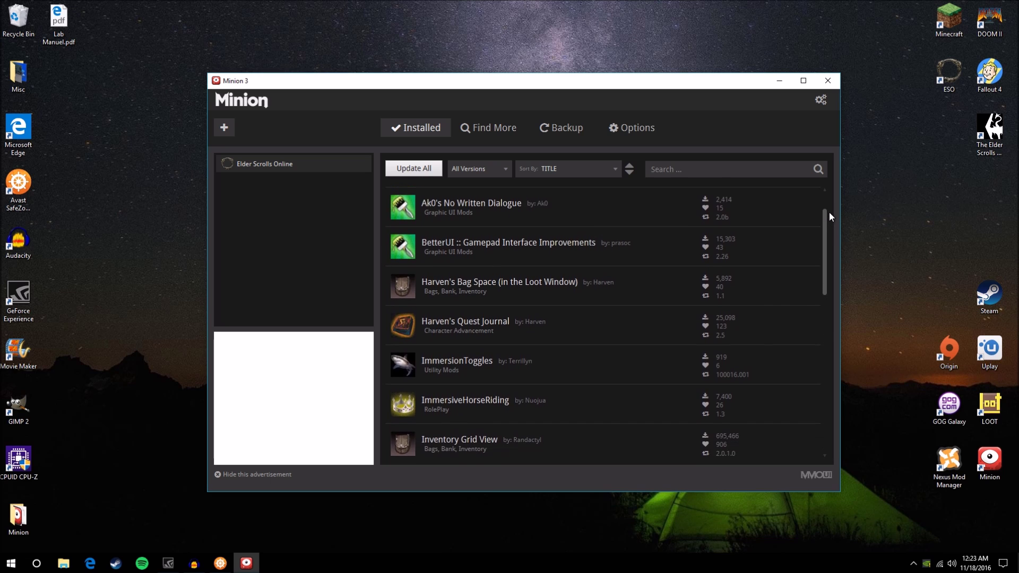
scroll(830, 213, up, 1)
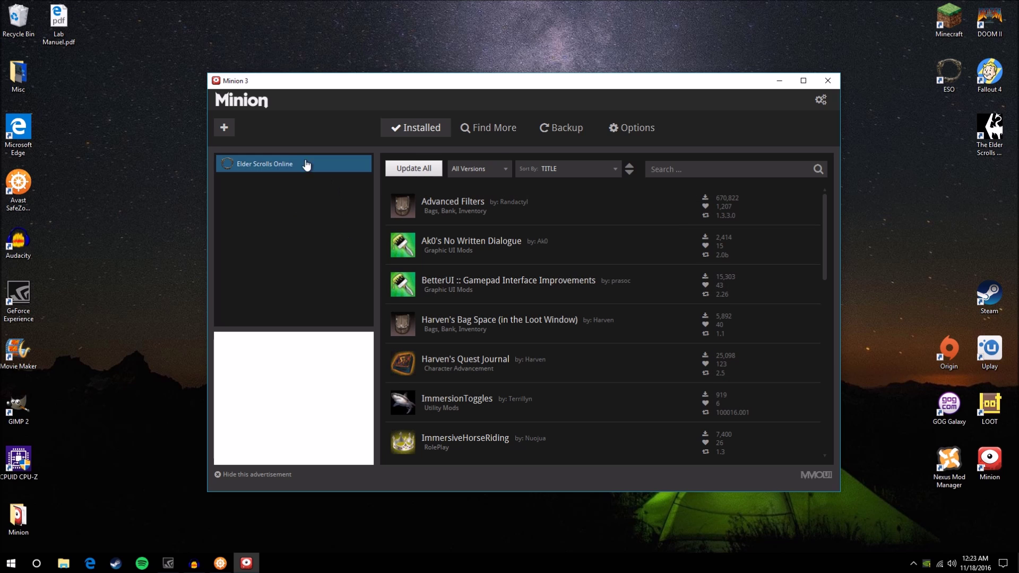
click(232, 137)
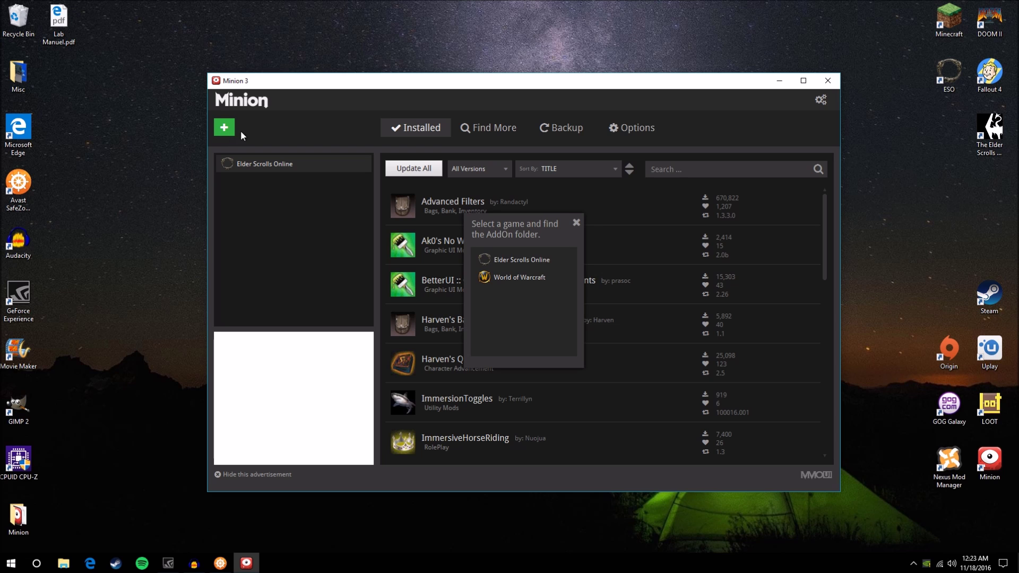
click(520, 260)
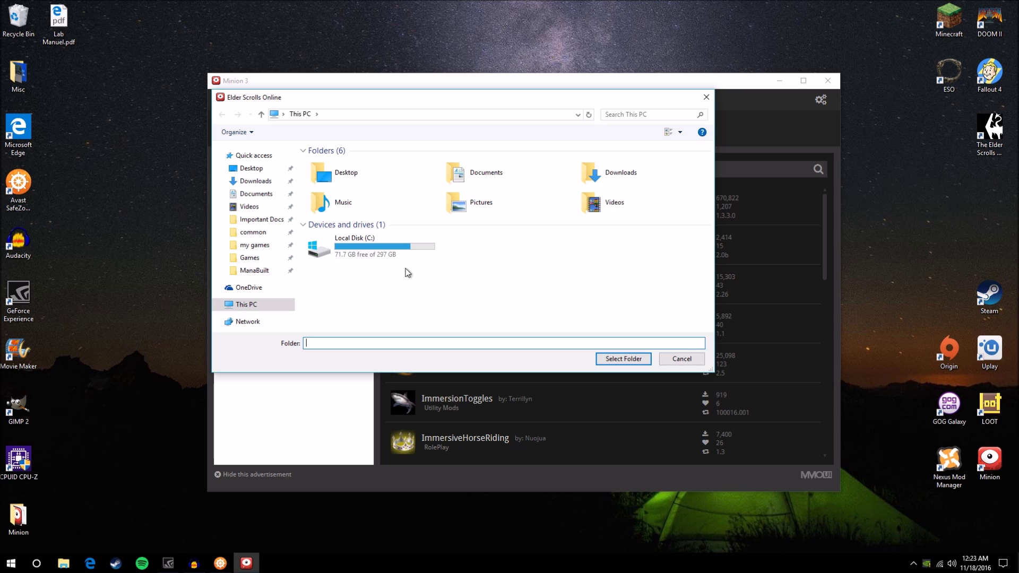
click(269, 262)
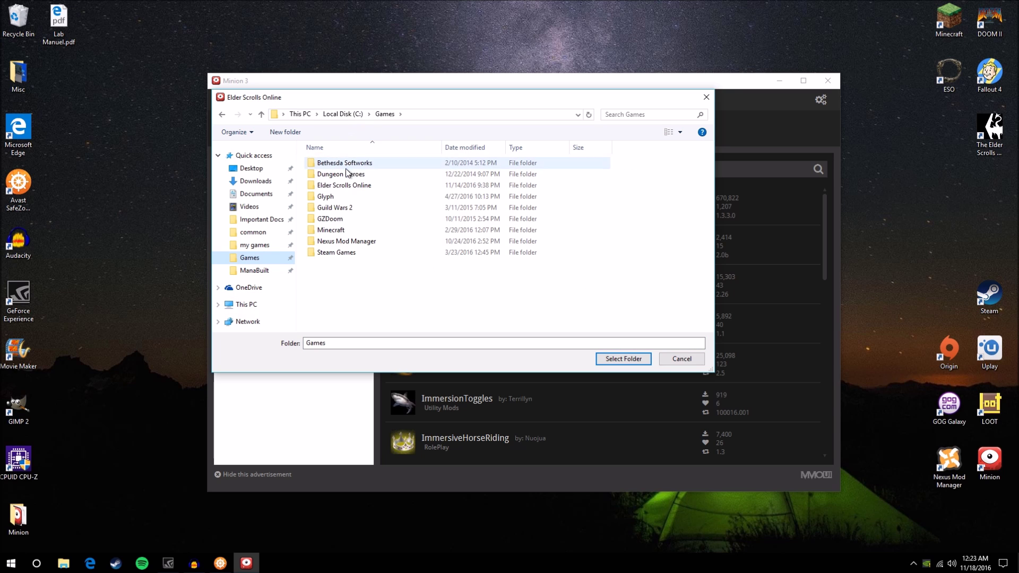
click(346, 185)
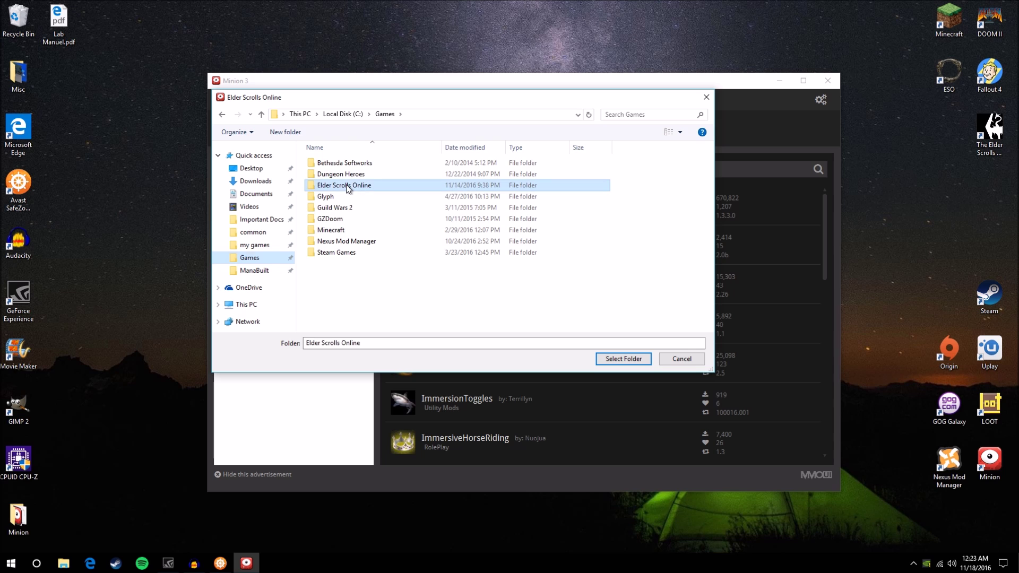
click(615, 361)
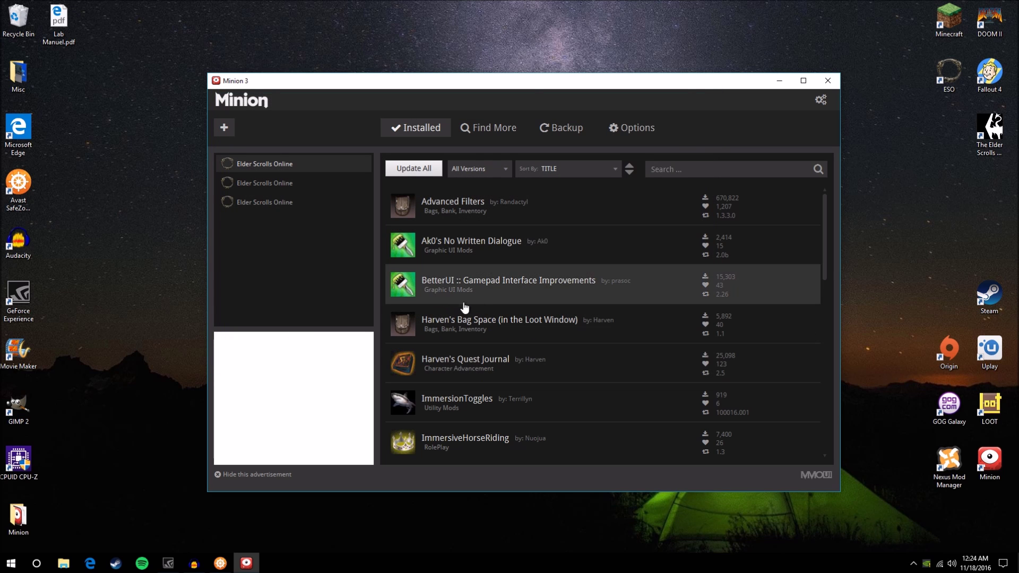
- Remove a duplicate Elder Scrolls Online entry from Minion's game list
drag(824, 270, 835, 192)
click(300, 183)
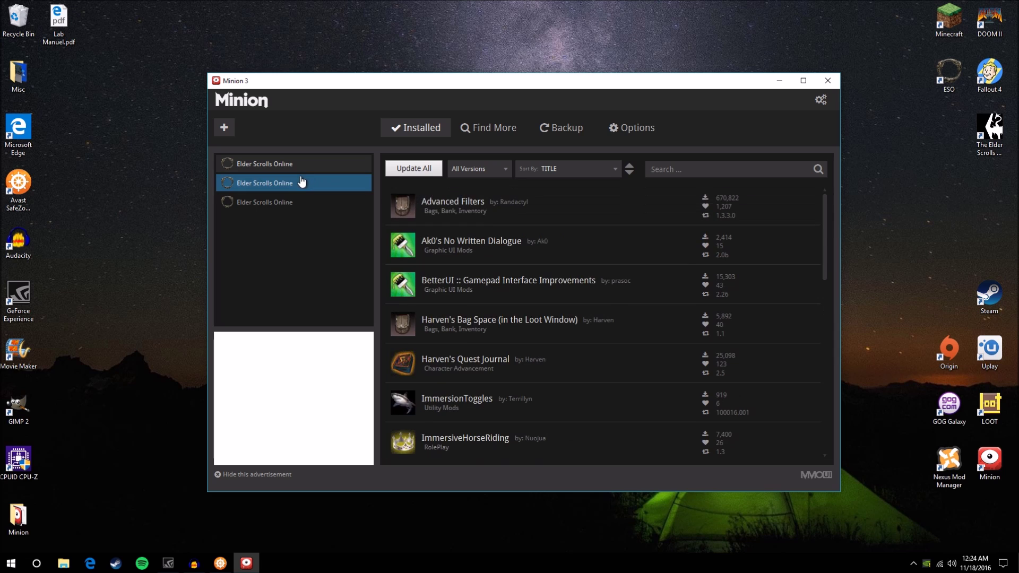
click(292, 166)
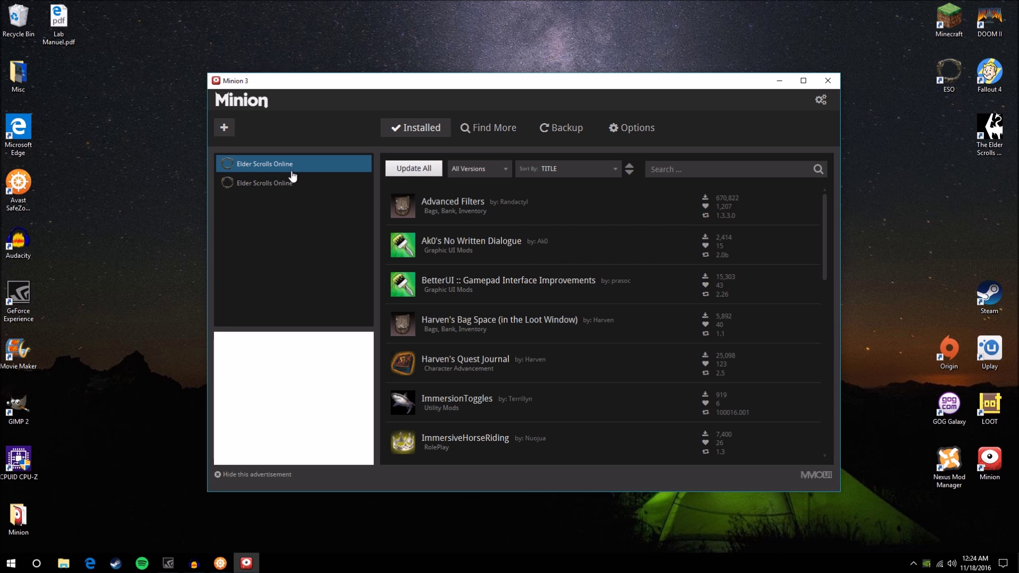
- Remove the second Elder Scrolls Online entry, the one without detected add-ons, so only the first game entry is kept
click(290, 183)
right_click(289, 186)
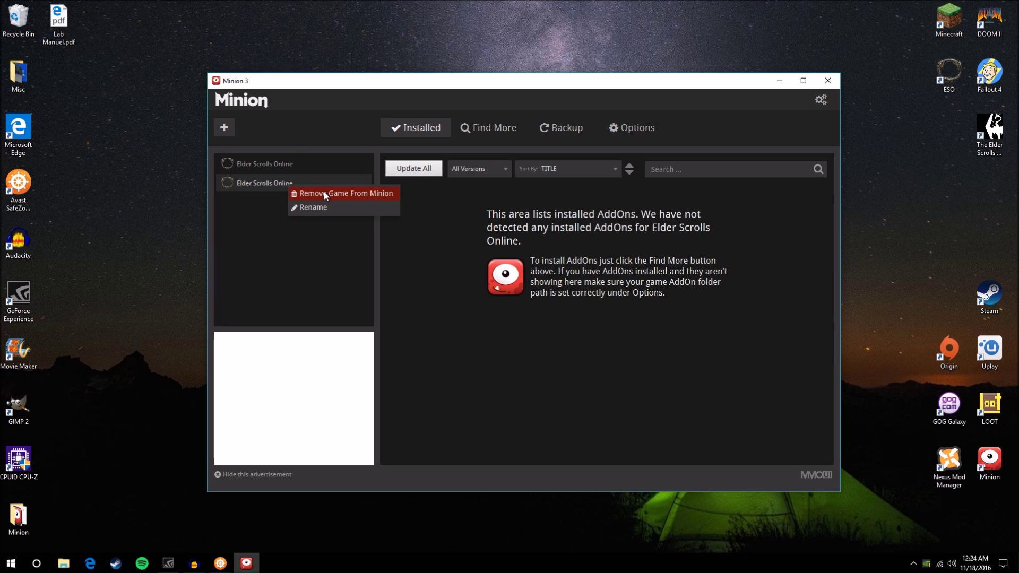
click(324, 193)
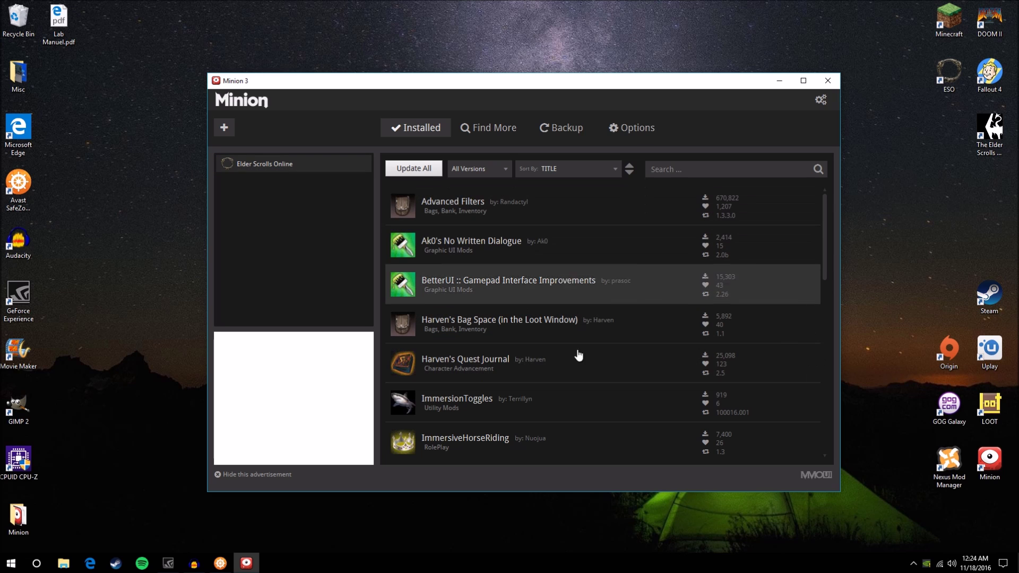
- Delete the installed add-on Ak0's No Written Dialogue without deleting its saved variables, and look over the installed list
right_click(562, 253)
click(586, 261)
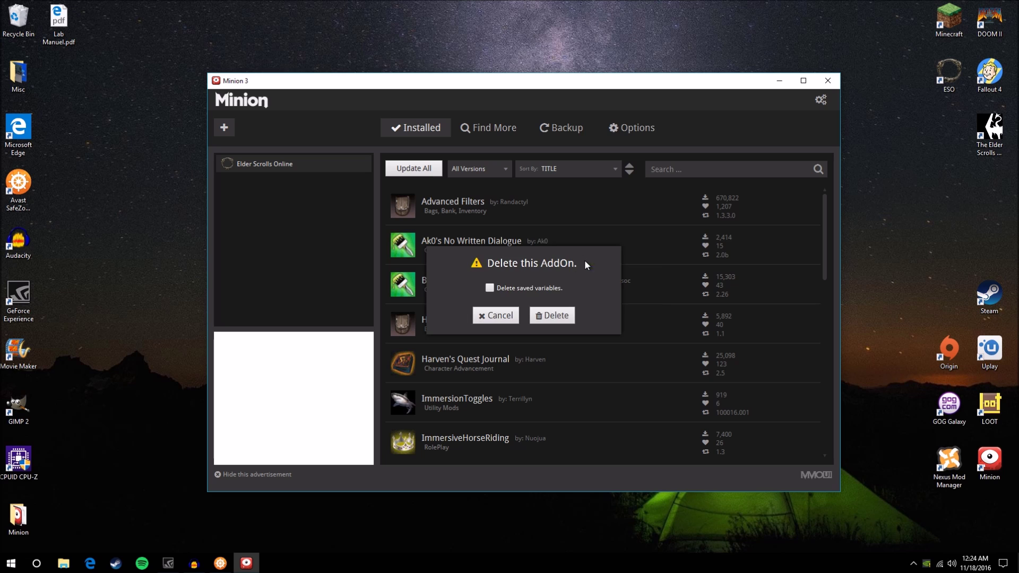
click(551, 317)
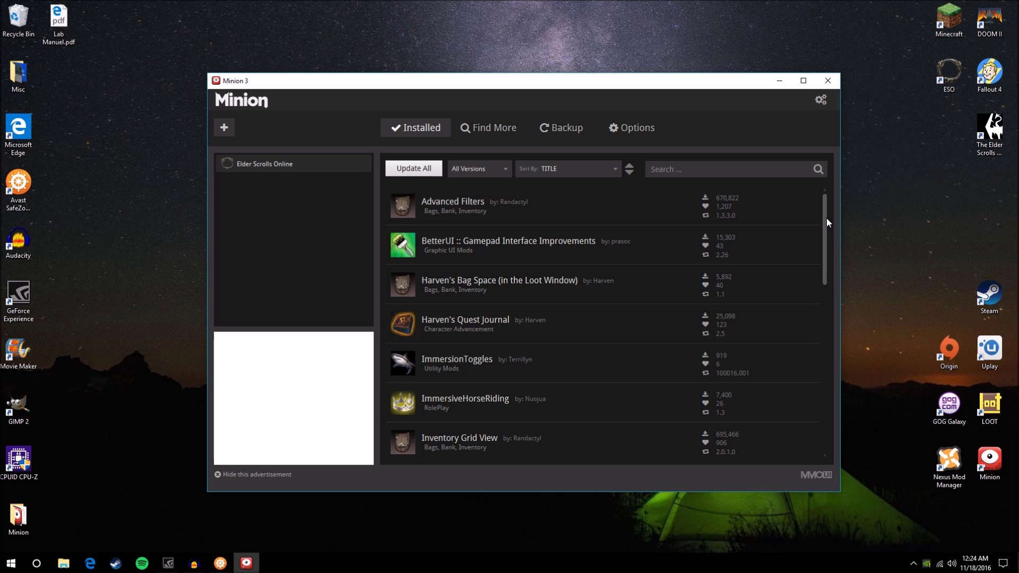
mouse_move(826, 218)
mouse_down()
mouse_move(826, 257)
mouse_move(830, 205)
mouse_up()
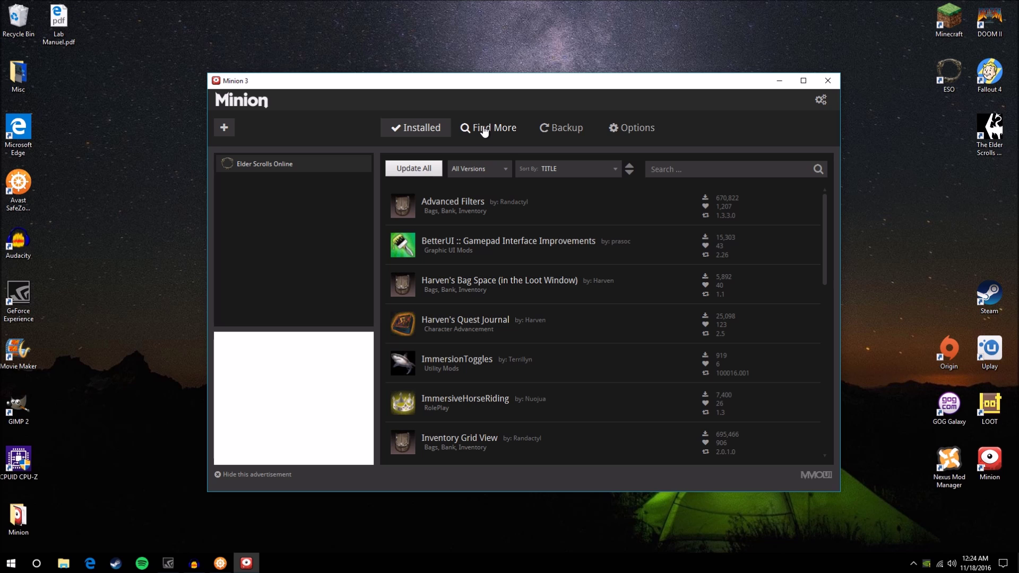
- Switch to the Avast SafeZone browser, close the Minion download page, and return to Minion
click(220, 563)
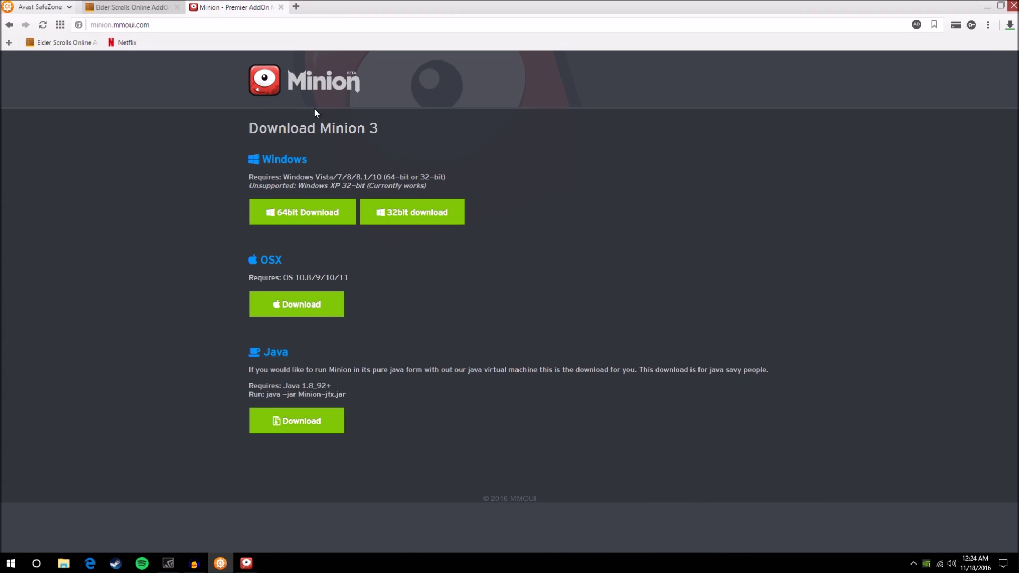
click(281, 7)
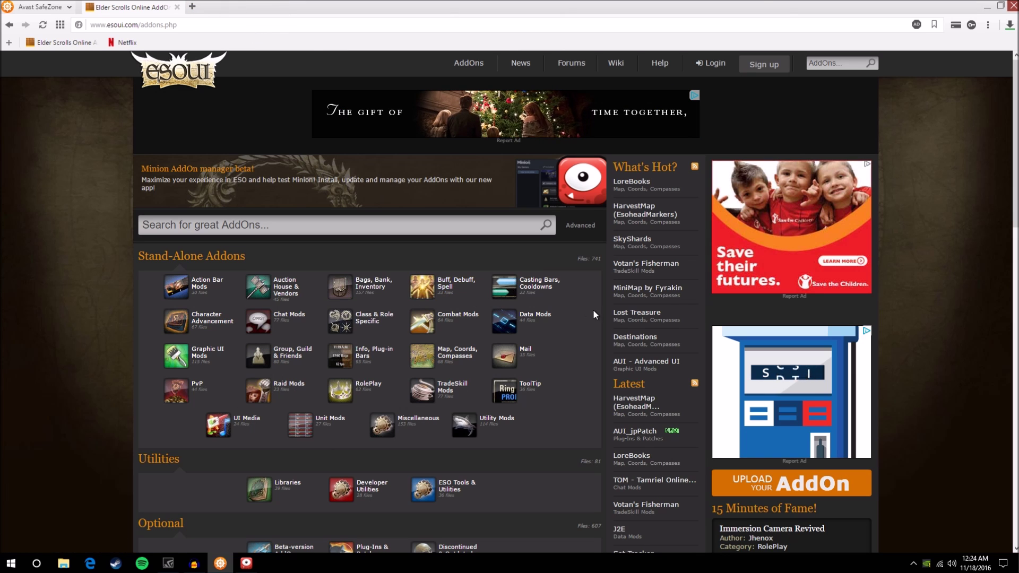
click(253, 568)
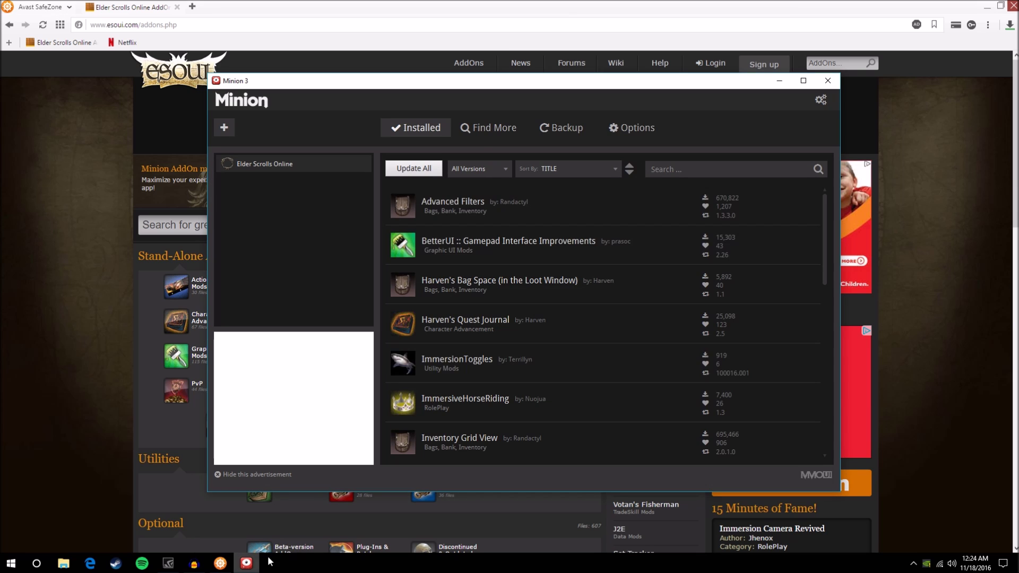
- Browse the available add-ons in the Bags, Bank, Inventory category
click(490, 133)
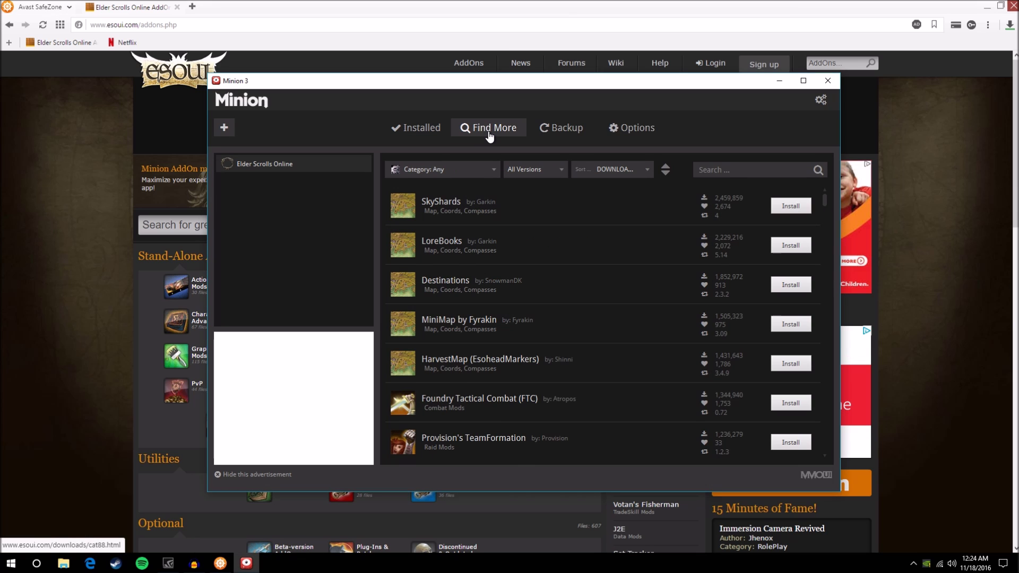
click(492, 170)
drag(511, 196, 513, 211)
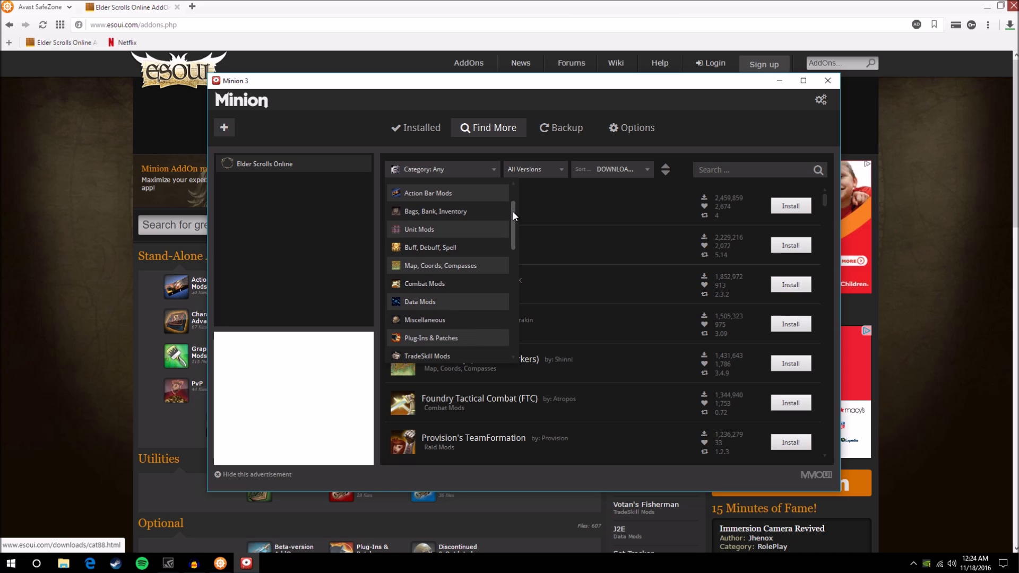
click(442, 212)
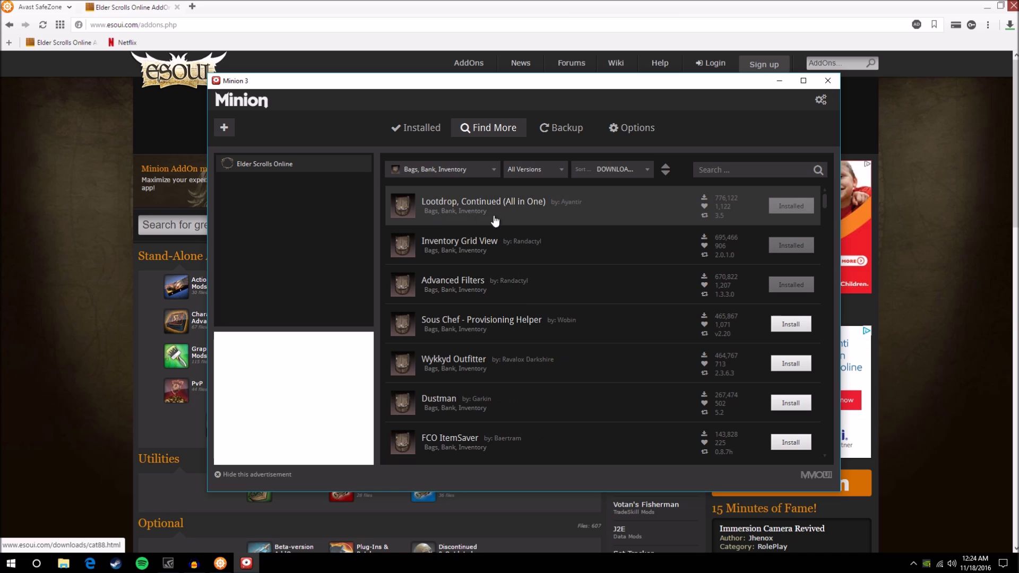
drag(822, 198, 823, 253)
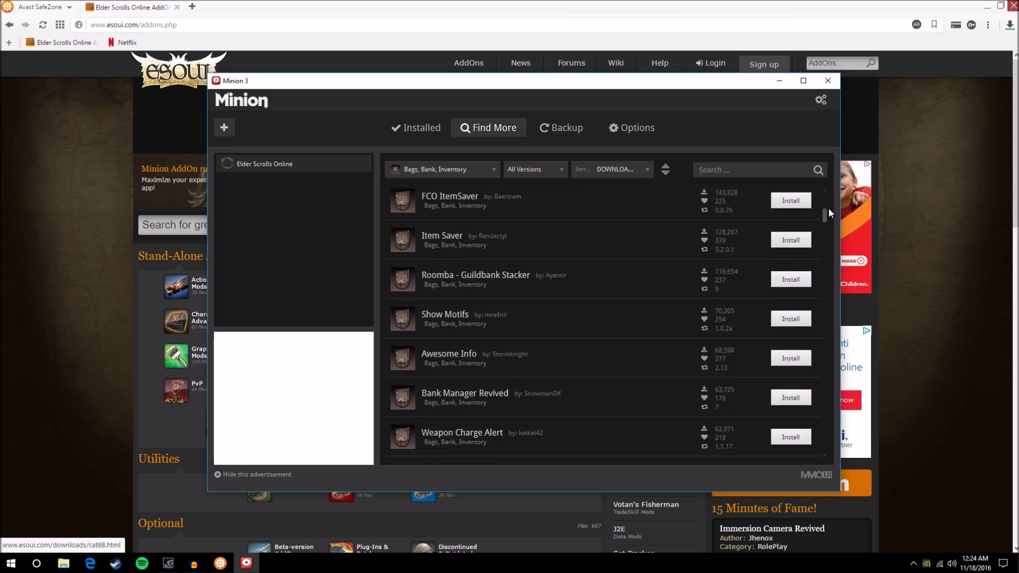
scroll(829, 208, up, 5)
- View the available Data Mods add-ons, reversing the downloads sort order and restoring it
click(491, 170)
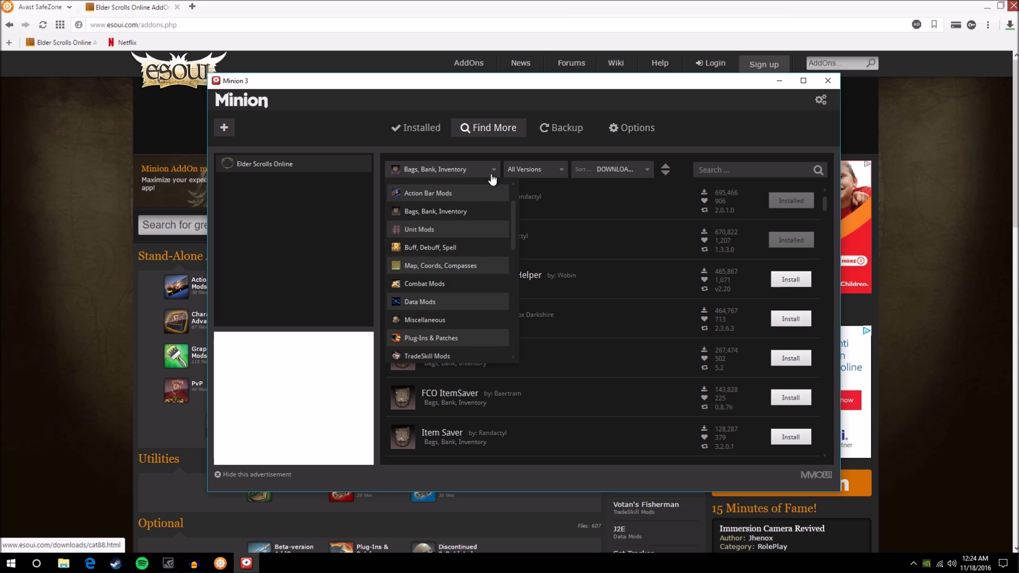
click(438, 305)
click(643, 169)
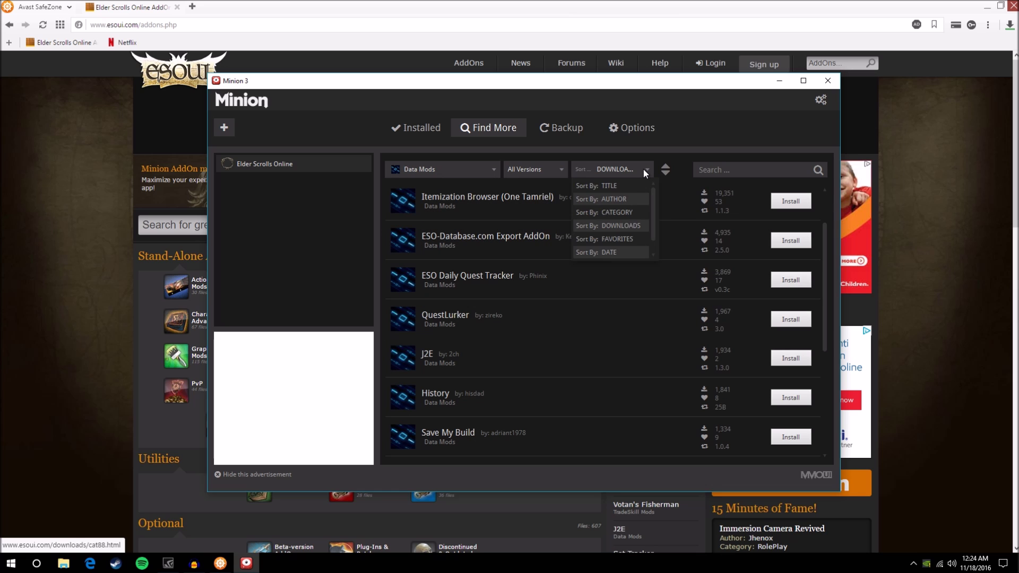
click(648, 170)
click(665, 170)
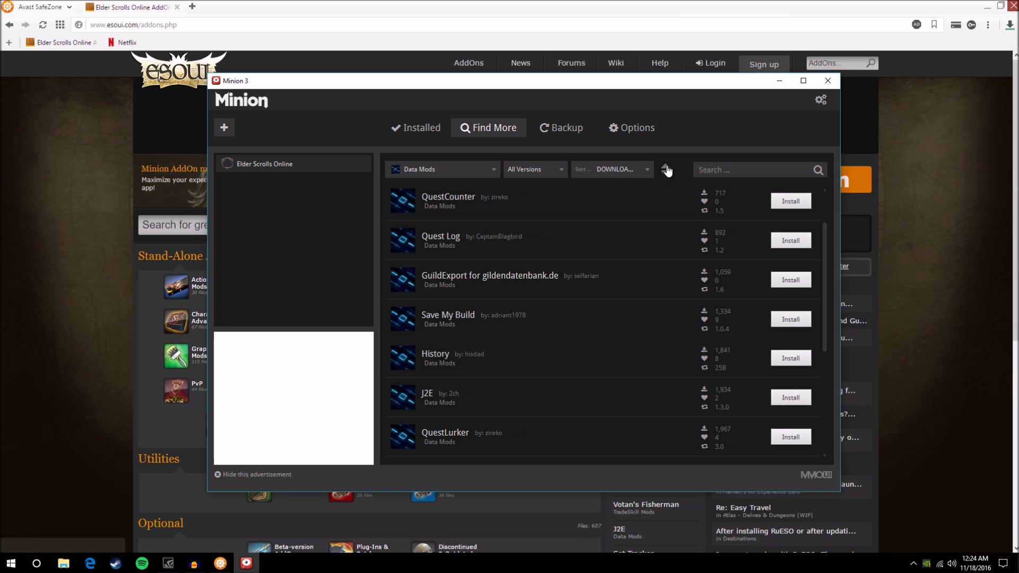
click(665, 170)
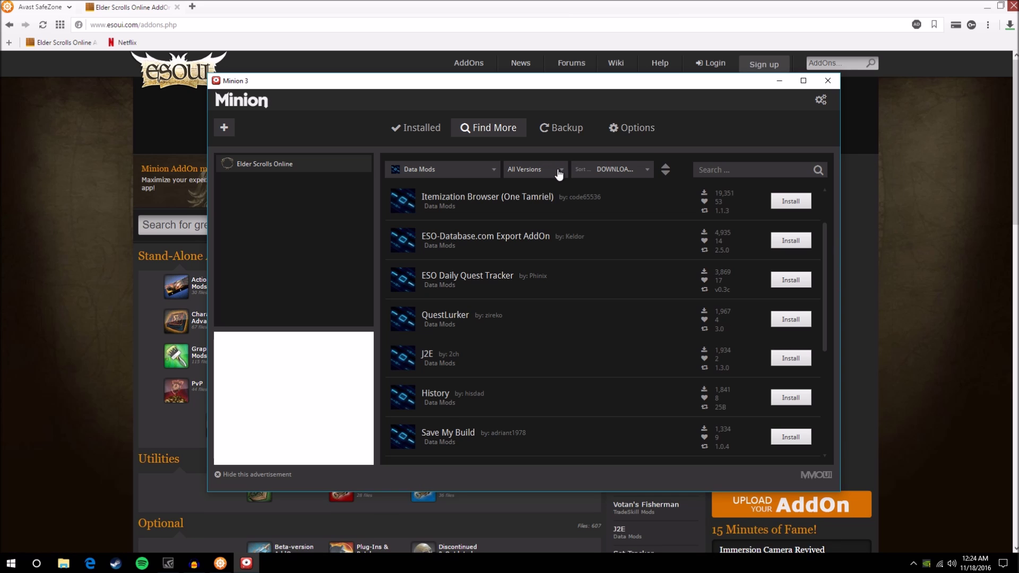
- Set the category filter of the available add-ons to Any and the version filter to All Versions
click(559, 175)
click(559, 174)
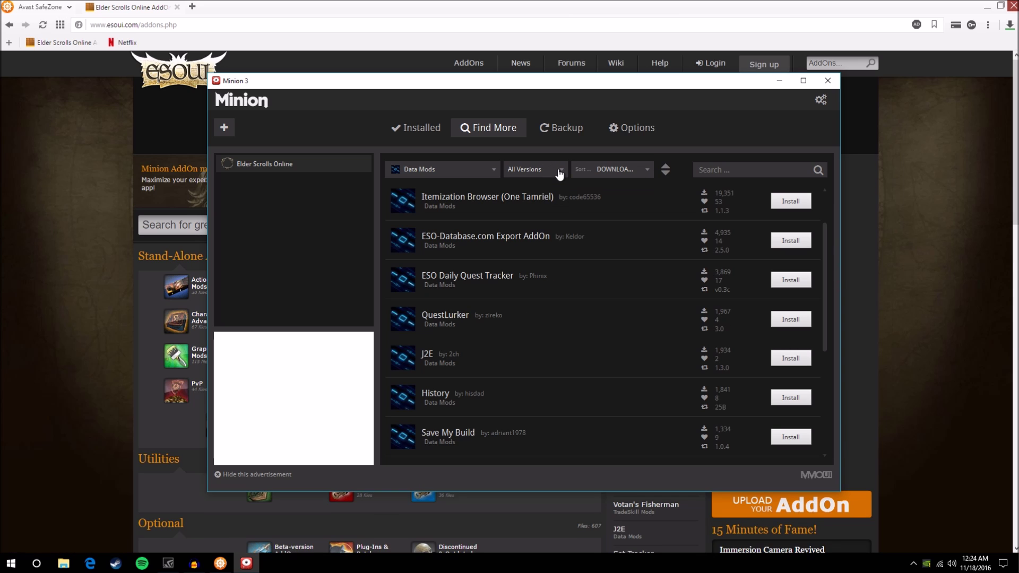
click(482, 171)
click(514, 185)
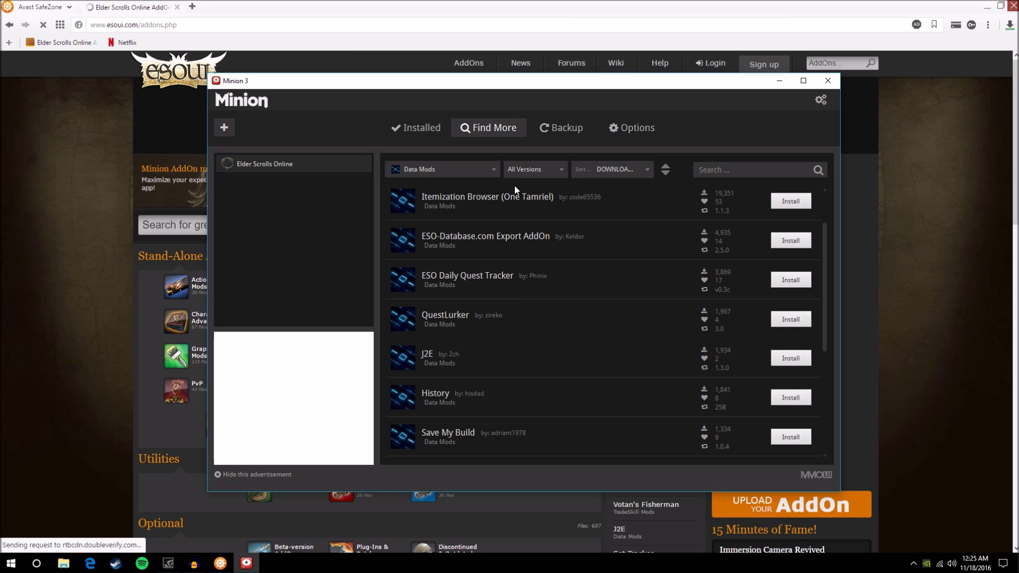
click(481, 170)
scroll(512, 197, up, 3)
click(478, 189)
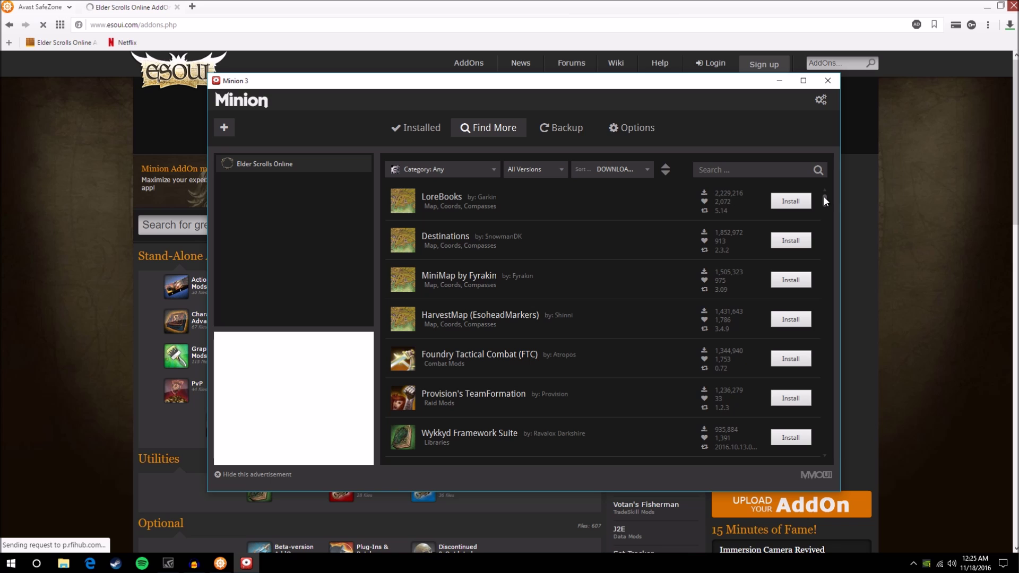
click(548, 170)
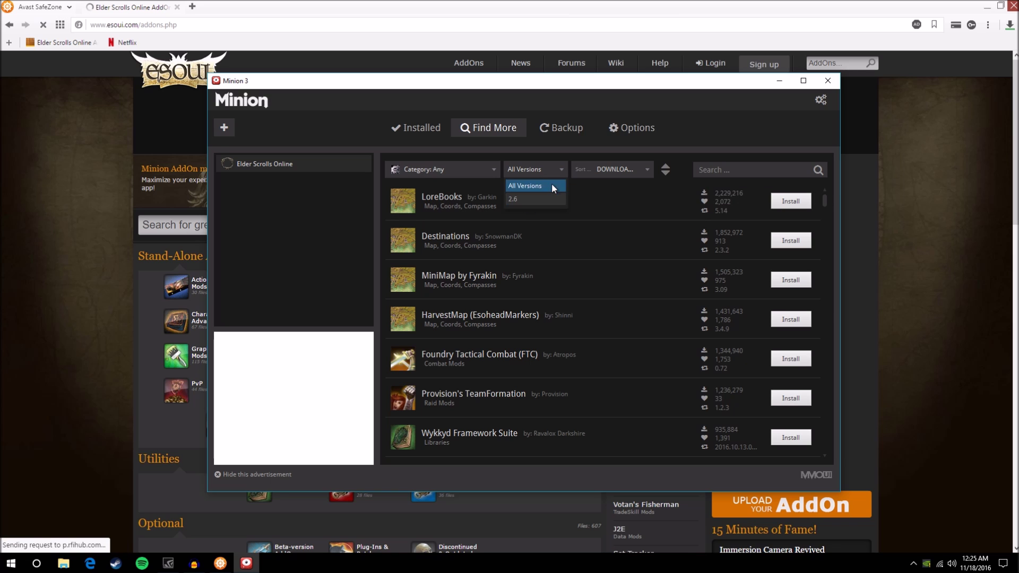
click(552, 185)
- Search the available add-ons for "lore" and open the details of LoreBooks
click(740, 169)
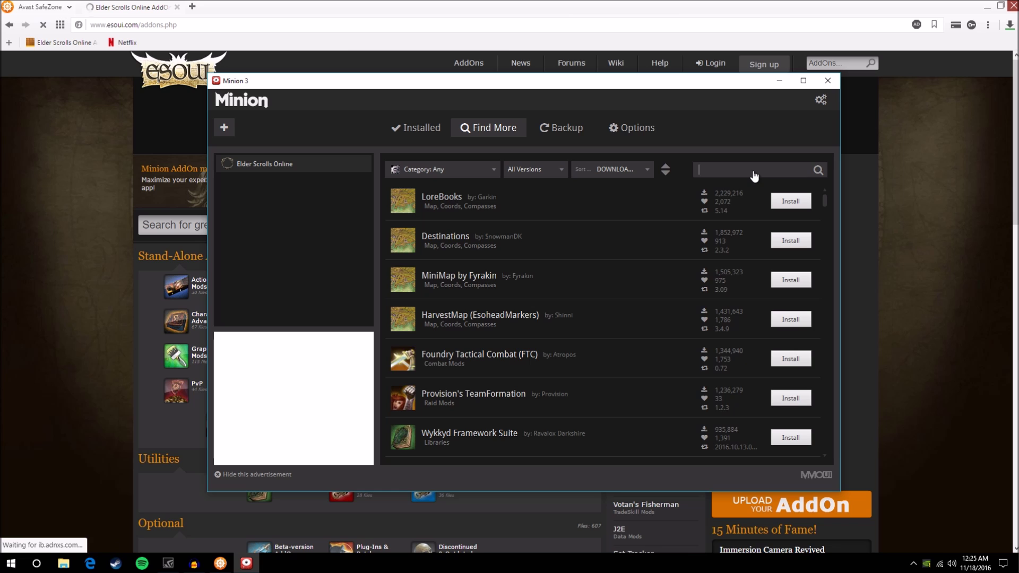
text(lore)
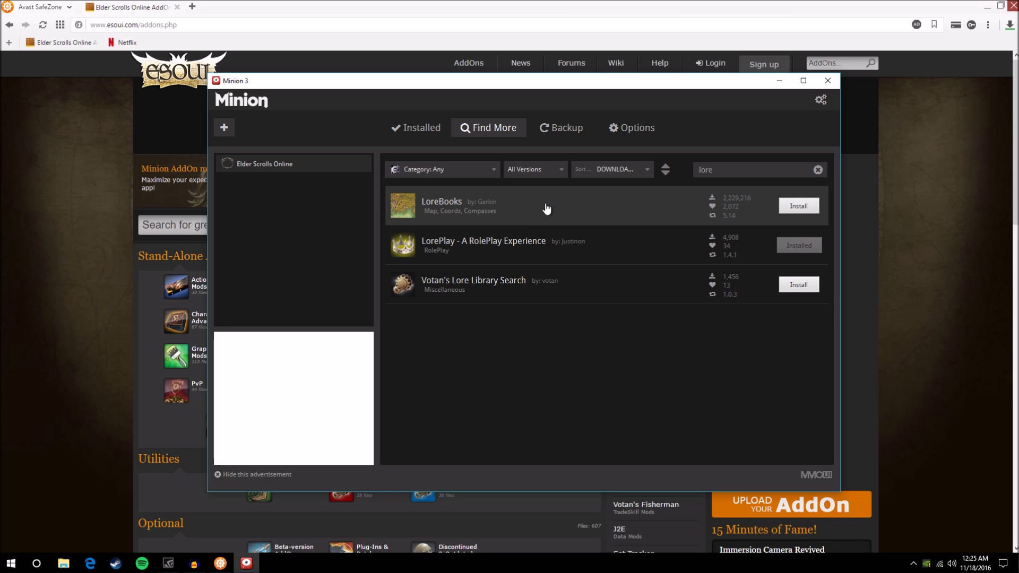
click(519, 213)
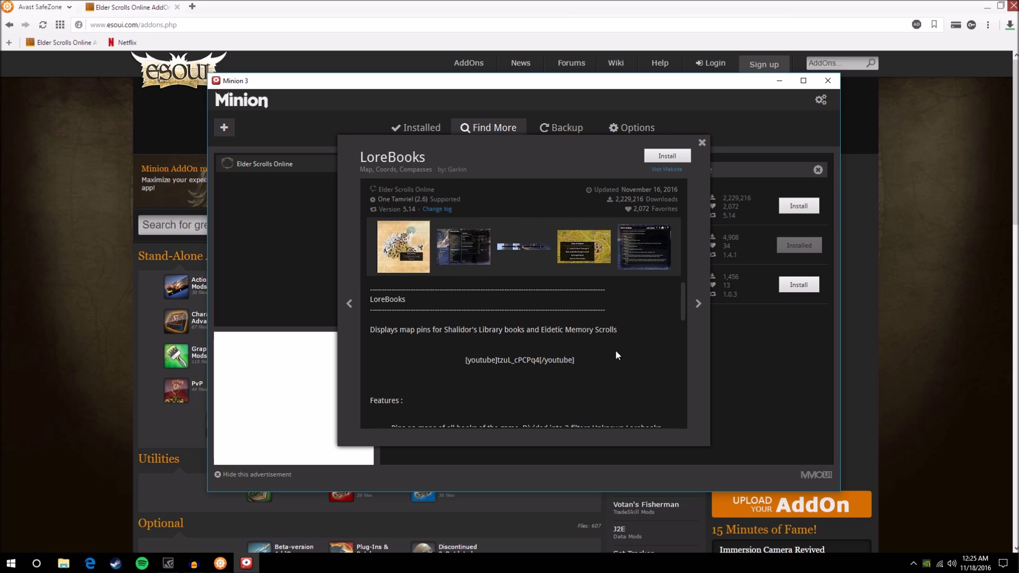
- Look through the LoreBooks screenshots in picture view, and return to the add-on's description
click(390, 260)
click(697, 305)
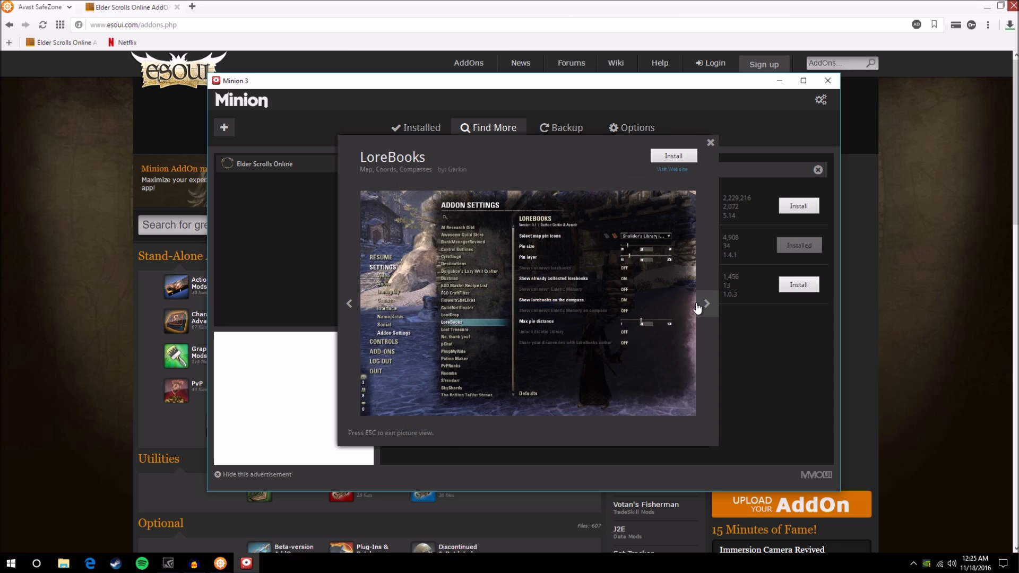
click(705, 307)
click(704, 307)
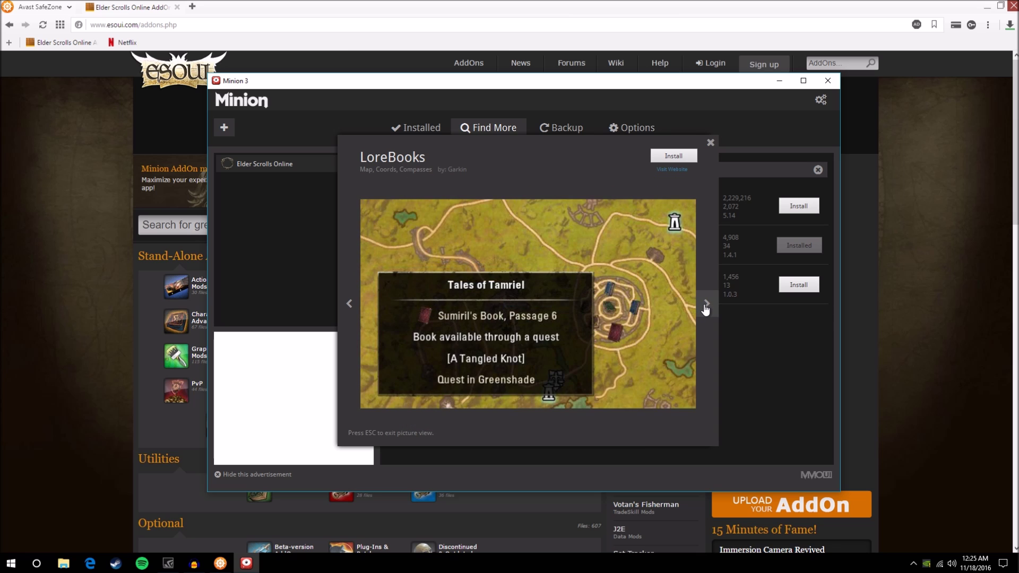
click(702, 305)
click(703, 144)
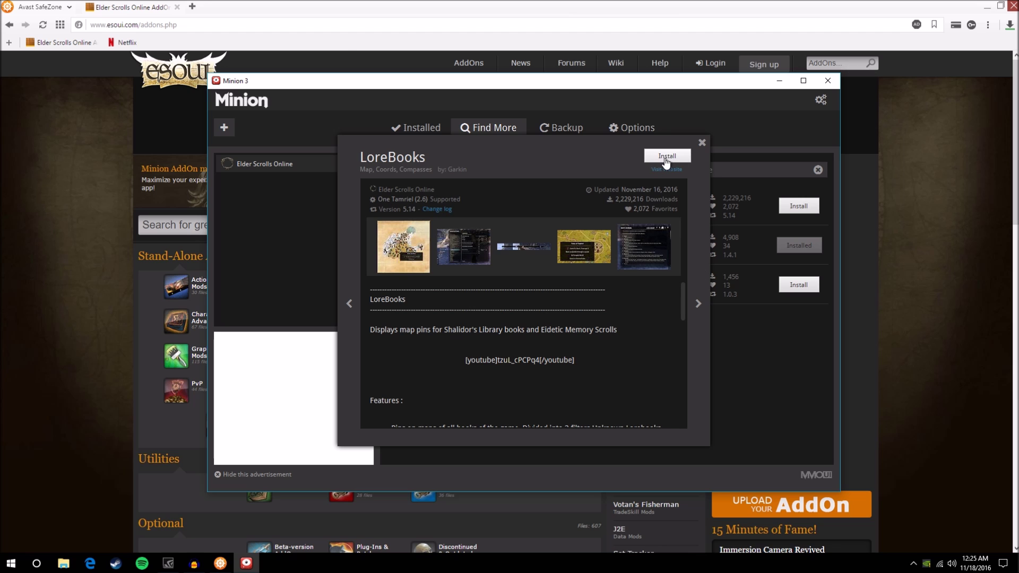
mouse_move(683, 288)
mouse_down()
mouse_move(682, 396)
mouse_move(687, 276)
mouse_up()
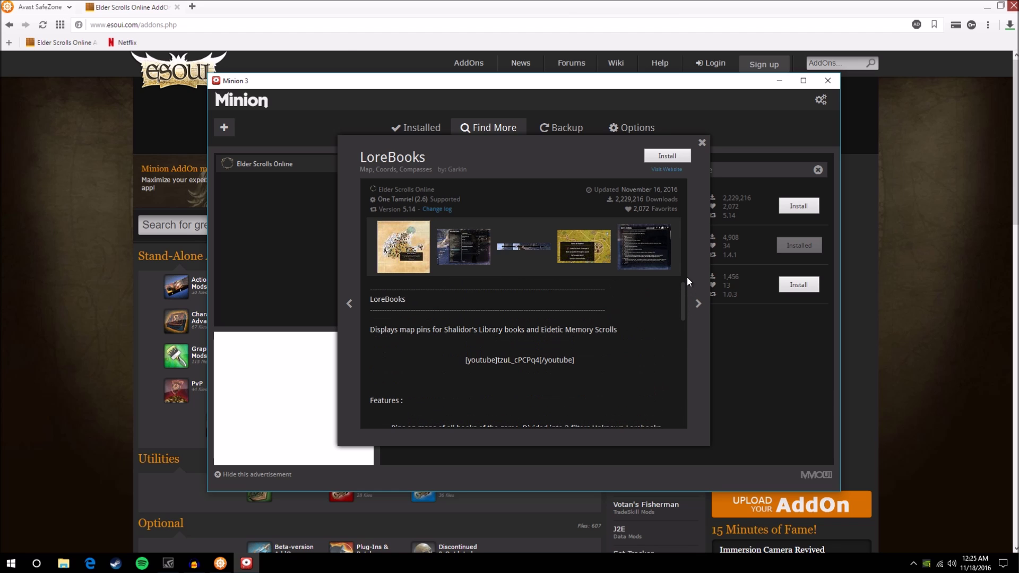
- Install the LoreBooks add-on and check its entry and details among the installed add-ons
click(667, 156)
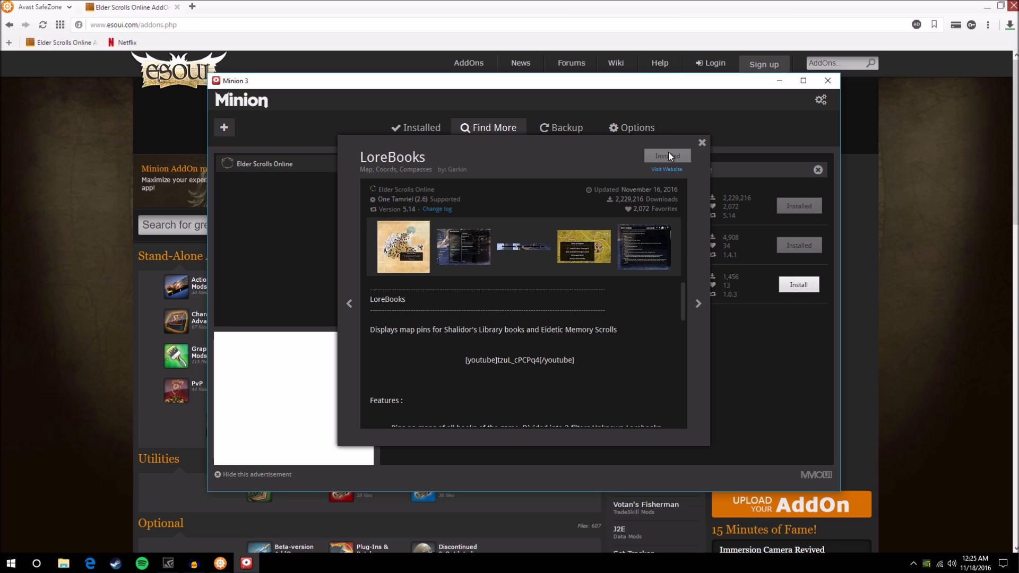
click(701, 142)
click(419, 128)
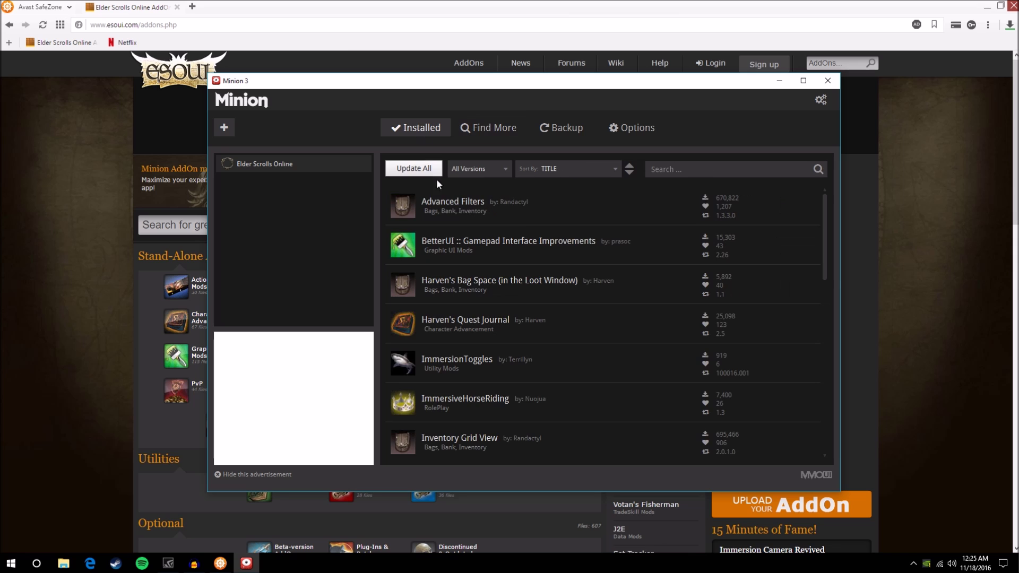
drag(825, 212, 833, 290)
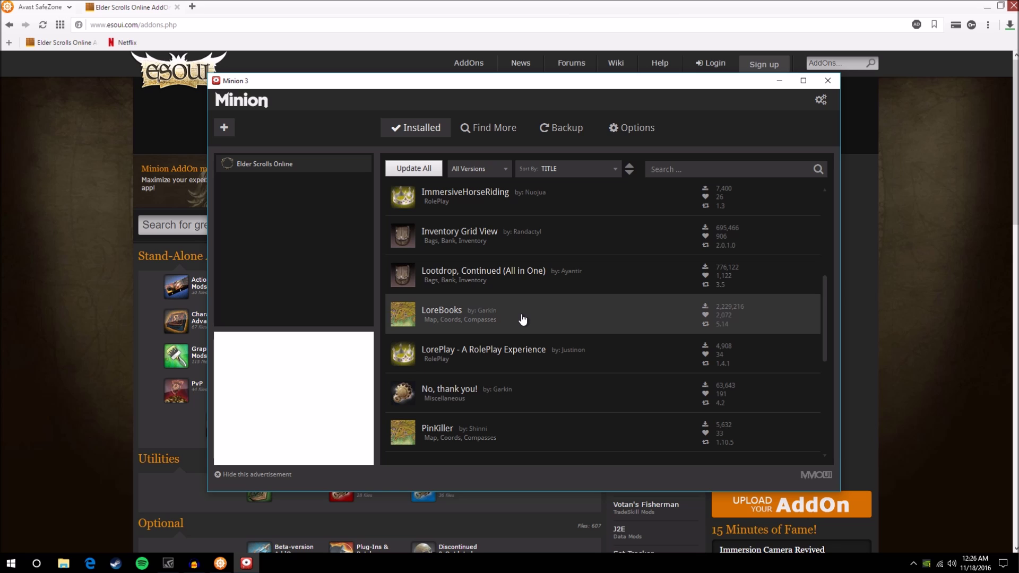
click(562, 323)
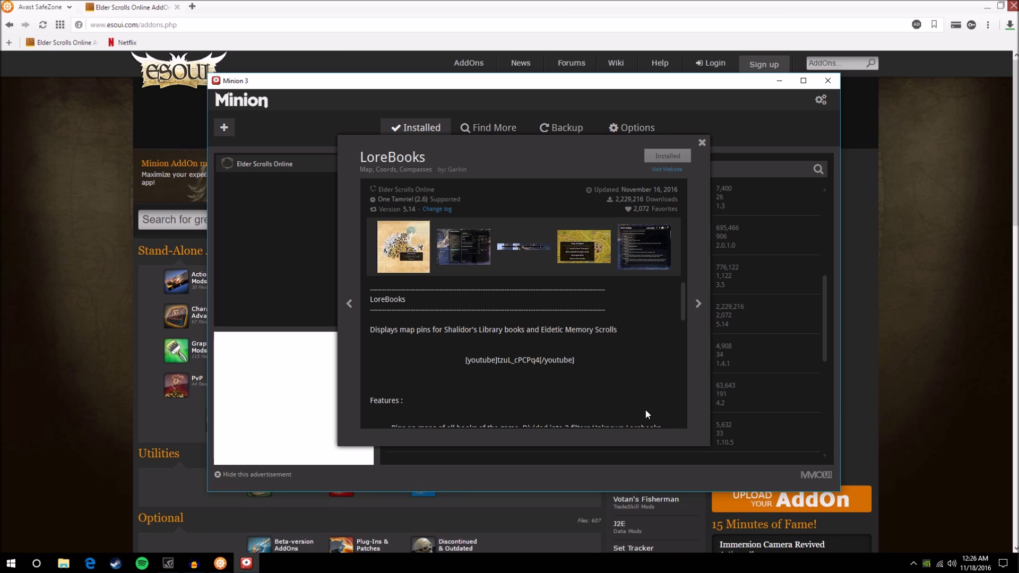
click(702, 144)
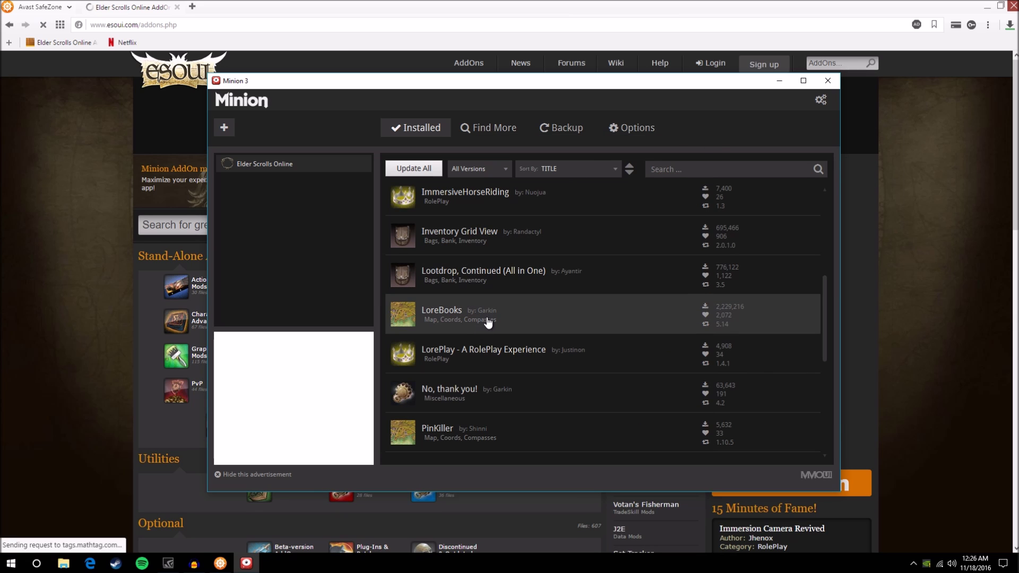
- Visit the ESOUI web page of the installed LoreBooks add-on, and close both that browser window and Minion
right_click(529, 316)
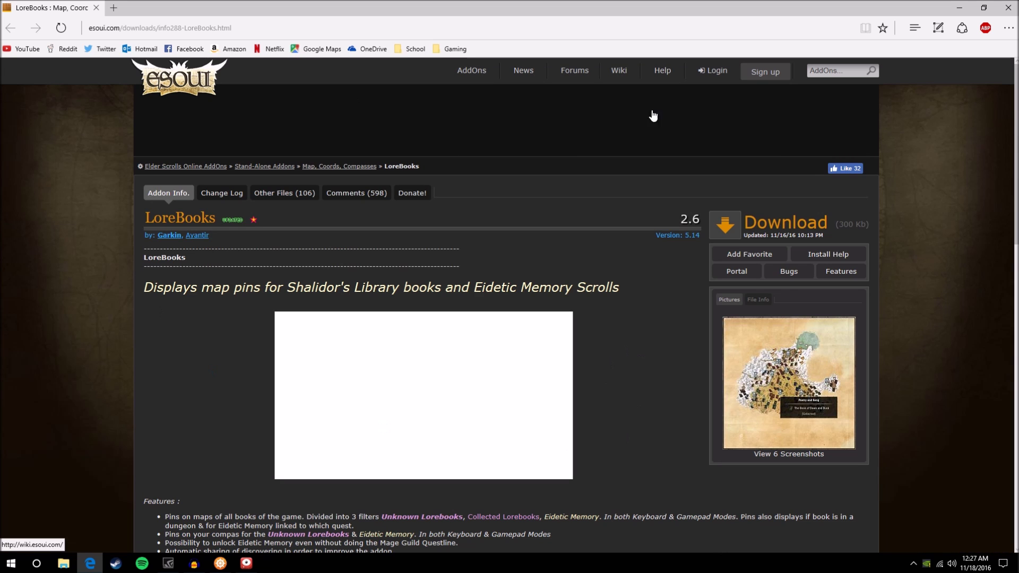
click(1008, 8)
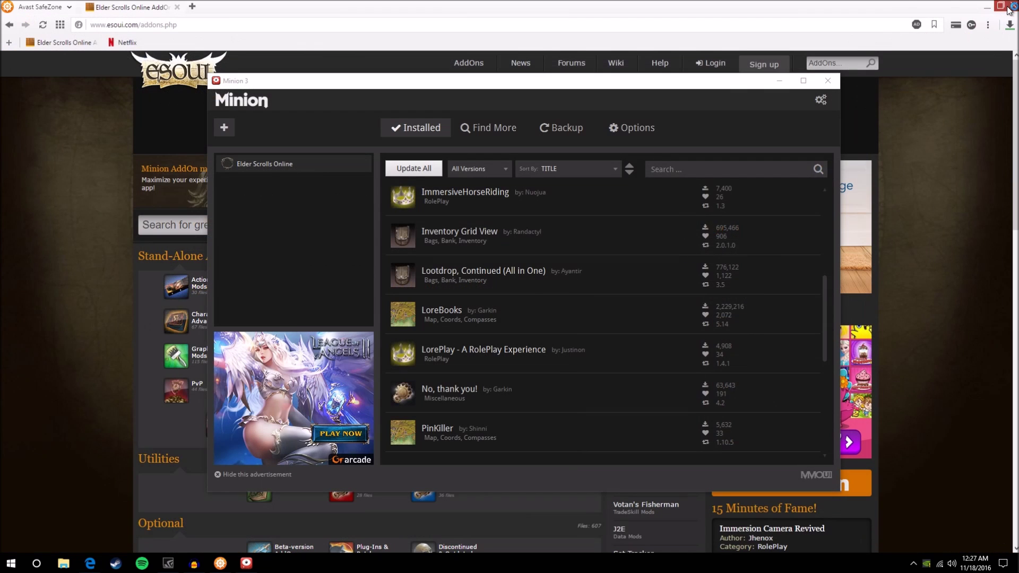
click(828, 81)
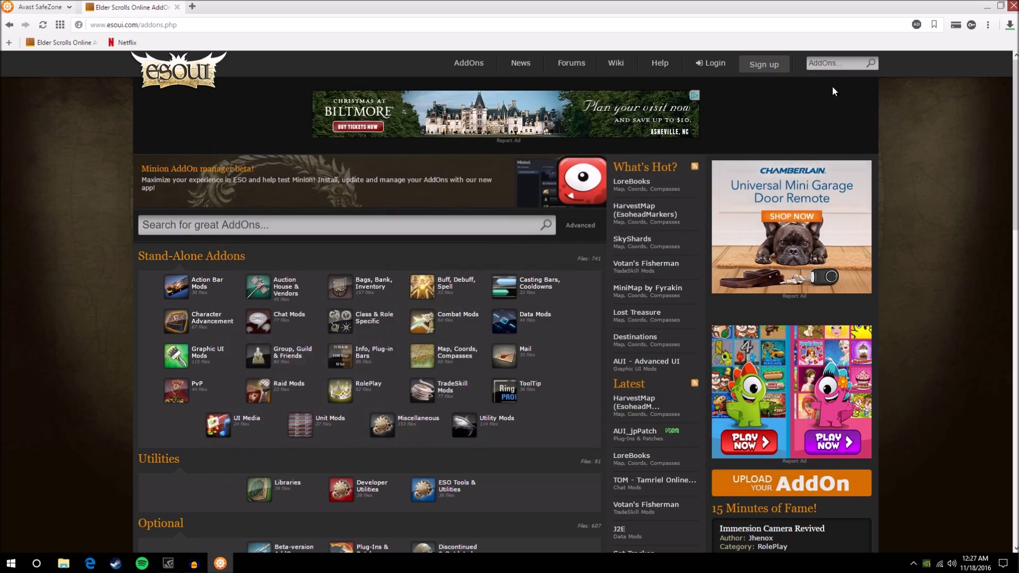
- Close the browser, launch Elder Scrolls Online, and check the LoreBooks entry in the game's add-ons list
click(1012, 5)
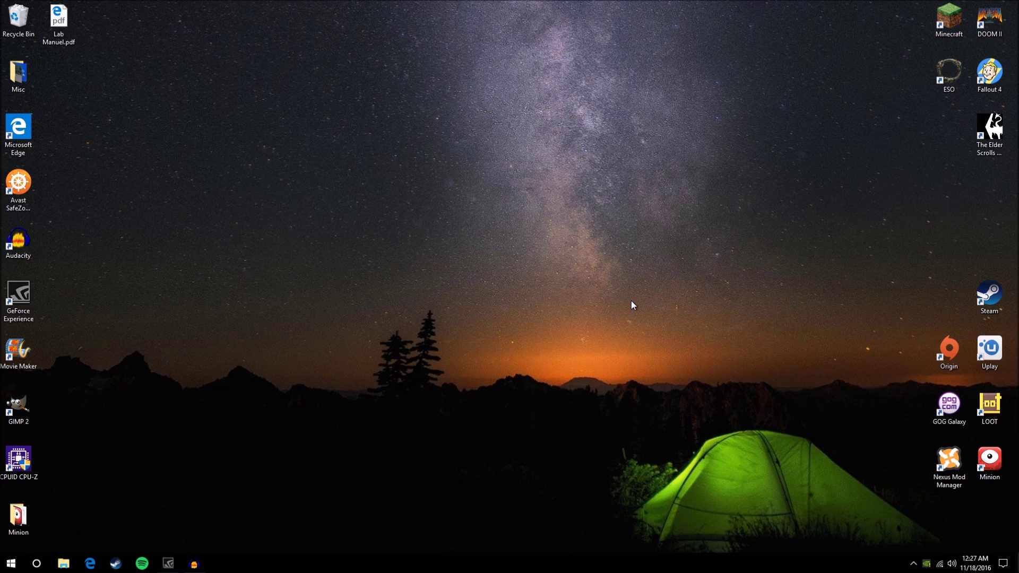
double_click(940, 79)
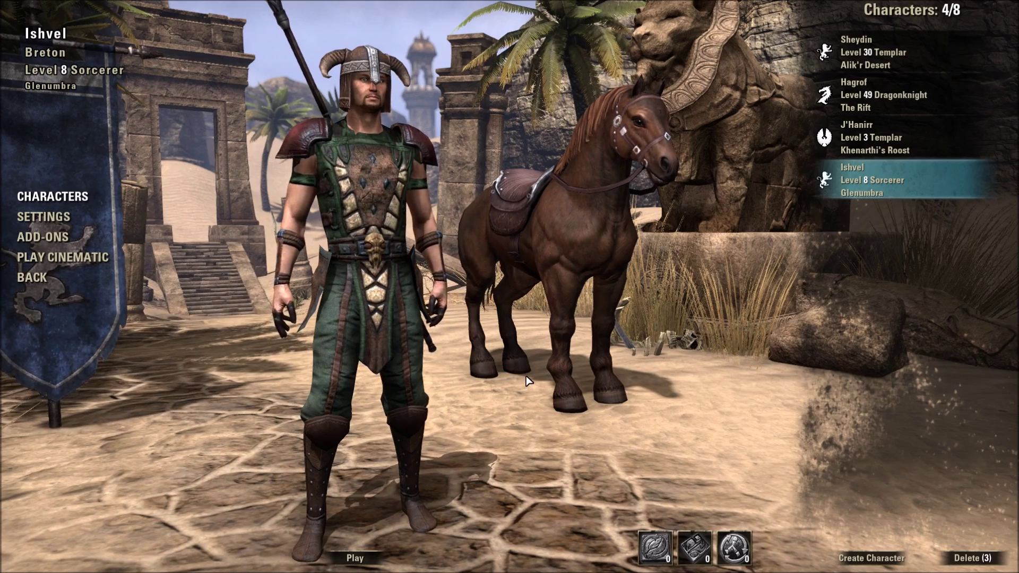
click(55, 238)
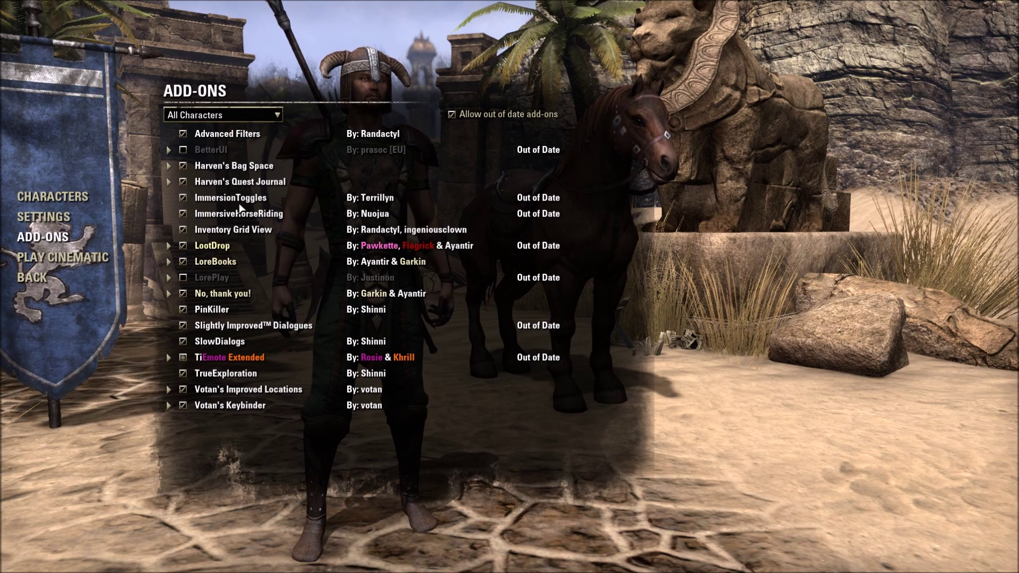
click(203, 260)
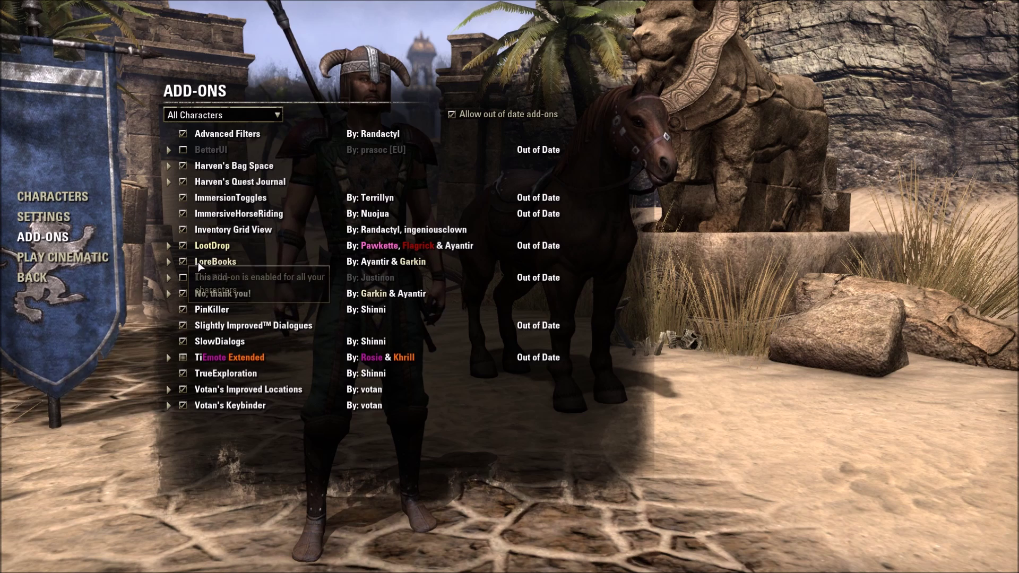
click(219, 265)
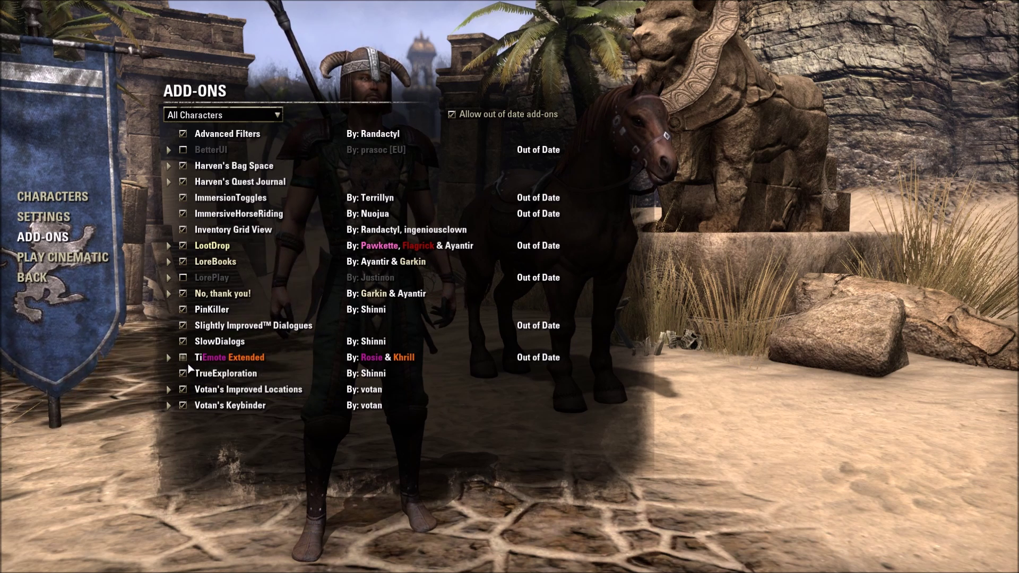
- Toggle the TiEmote Extended add-on off and on several times, leaving it enabled for all characters
mouse_move(187, 345)
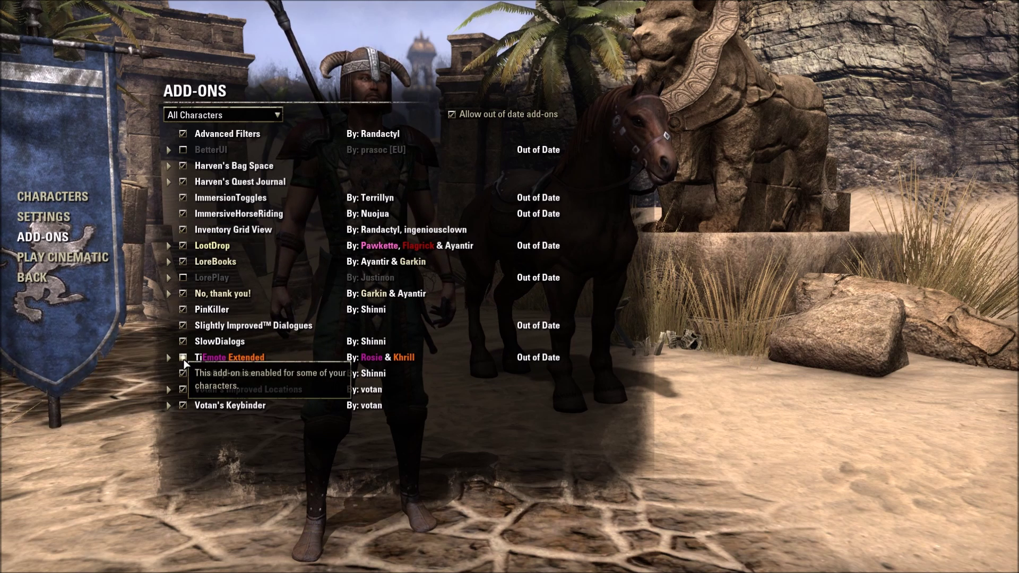
click(184, 359)
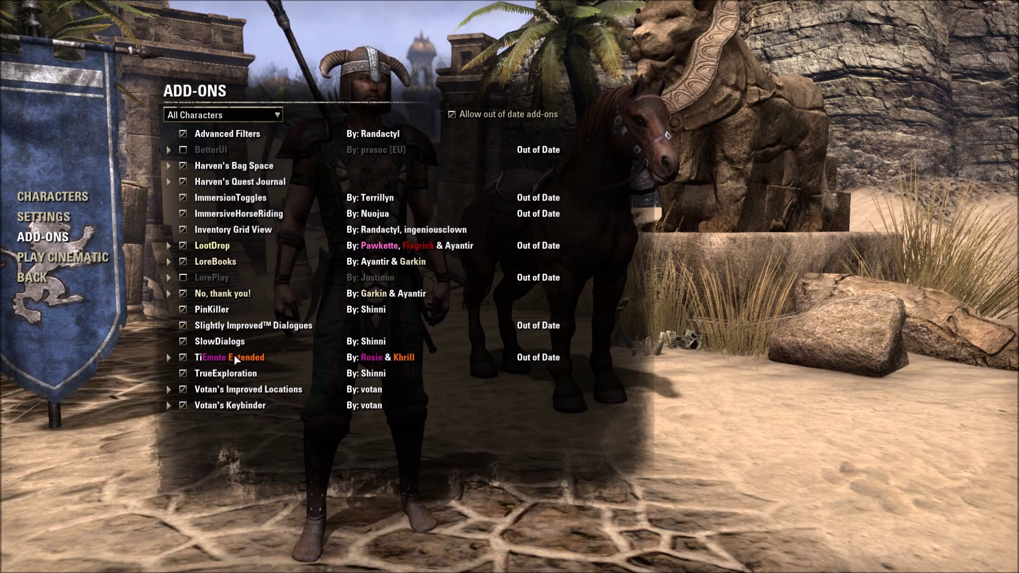
click(183, 357)
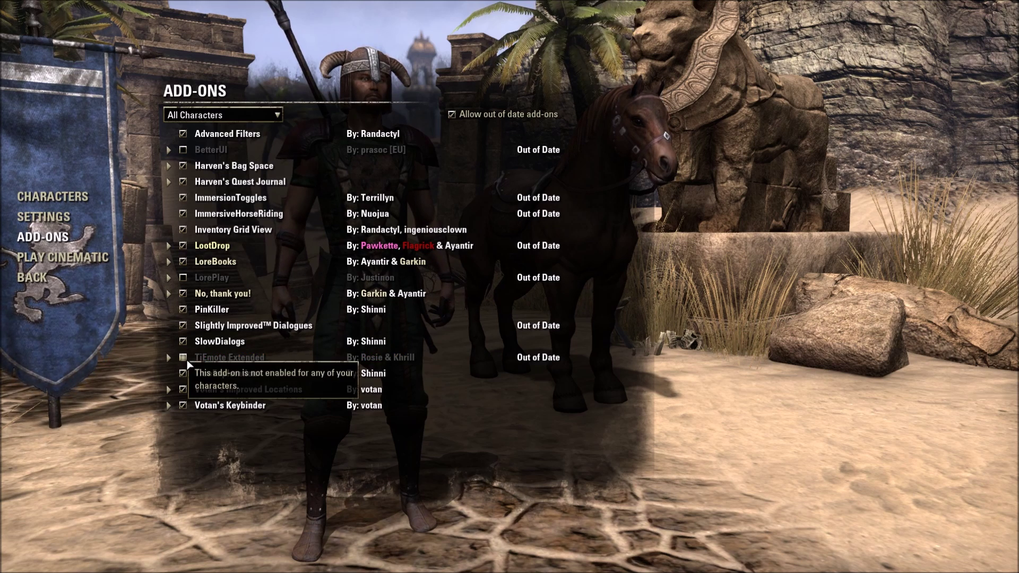
click(183, 357)
click(183, 357)
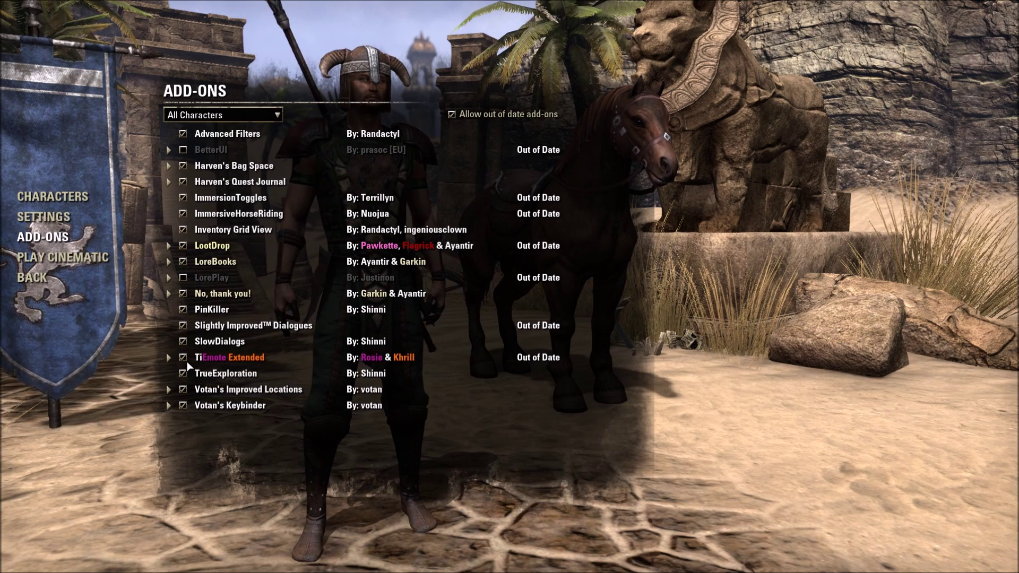
click(183, 357)
click(183, 357)
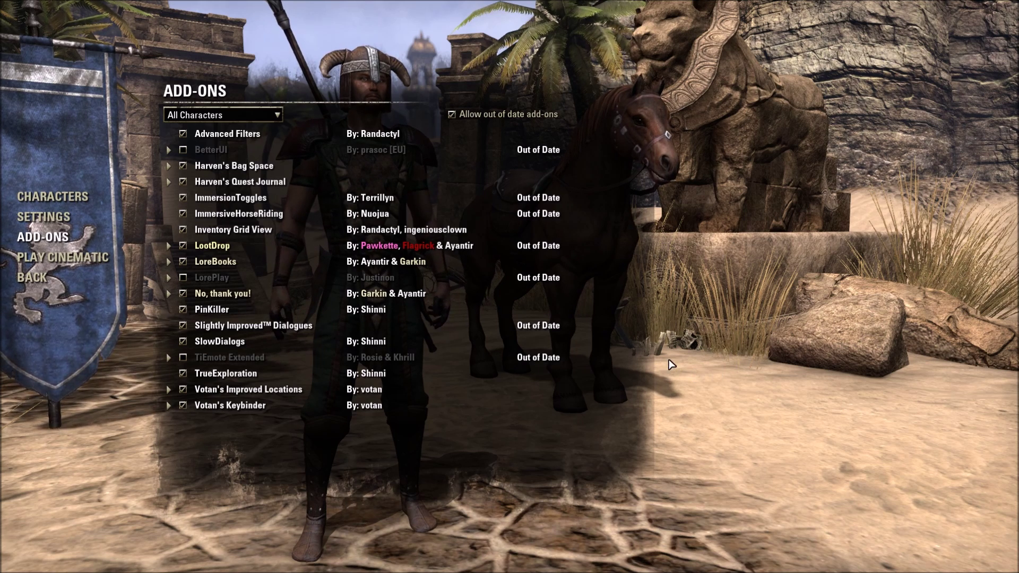
click(183, 357)
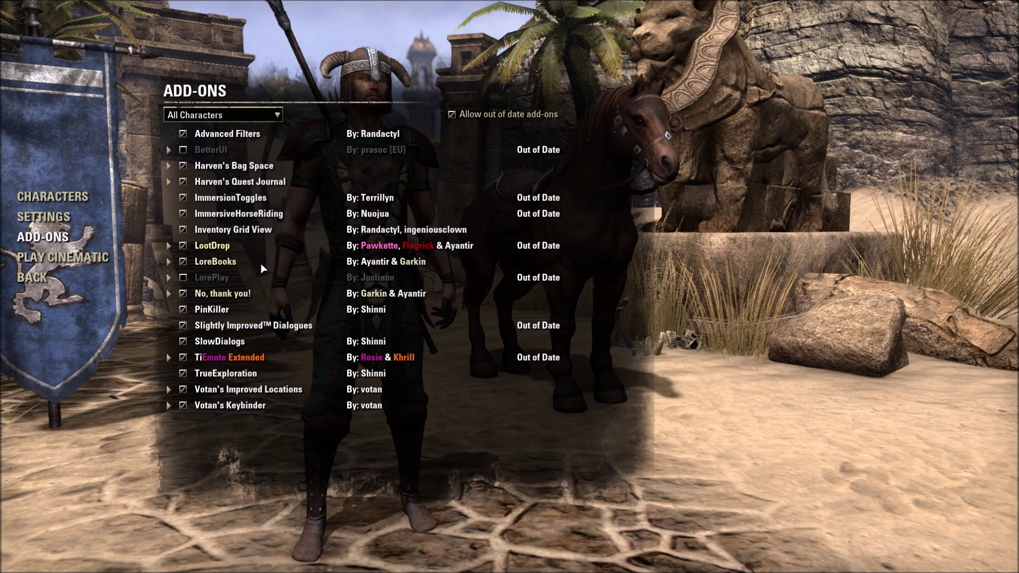
- Select the level 49 Dragonknight character and disable LoreBooks in the add-ons list for all characters
click(62, 198)
click(915, 91)
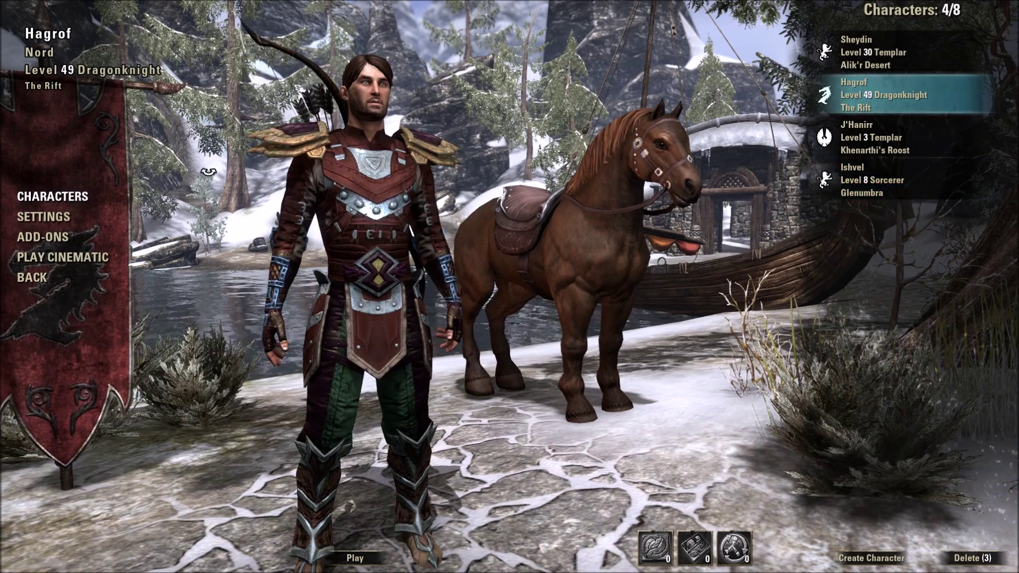
click(44, 237)
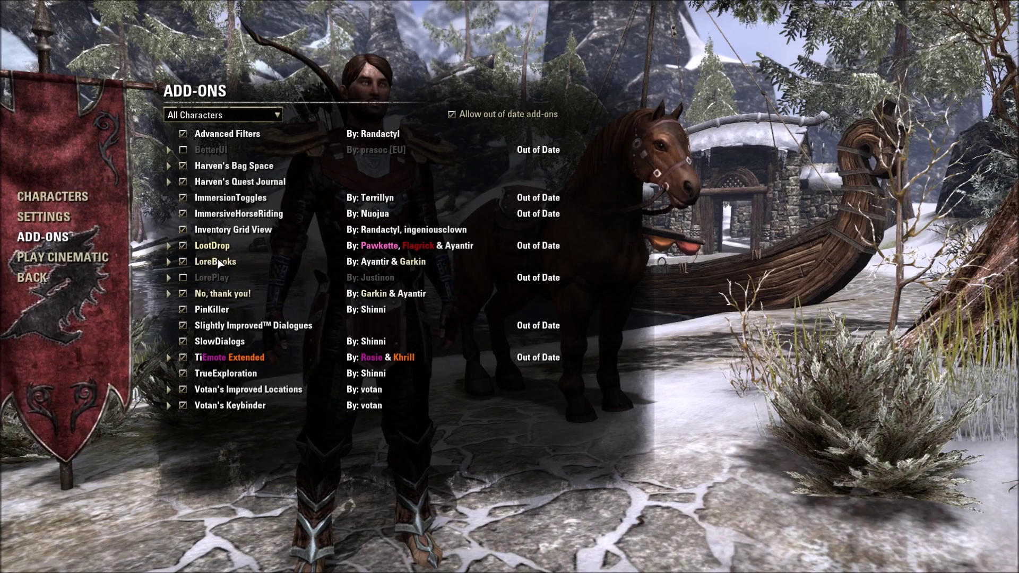
click(183, 261)
- Check the state of LoreBooks in the add-ons list with the level 30 Templar and the level 8 Sorcerer selected
click(53, 196)
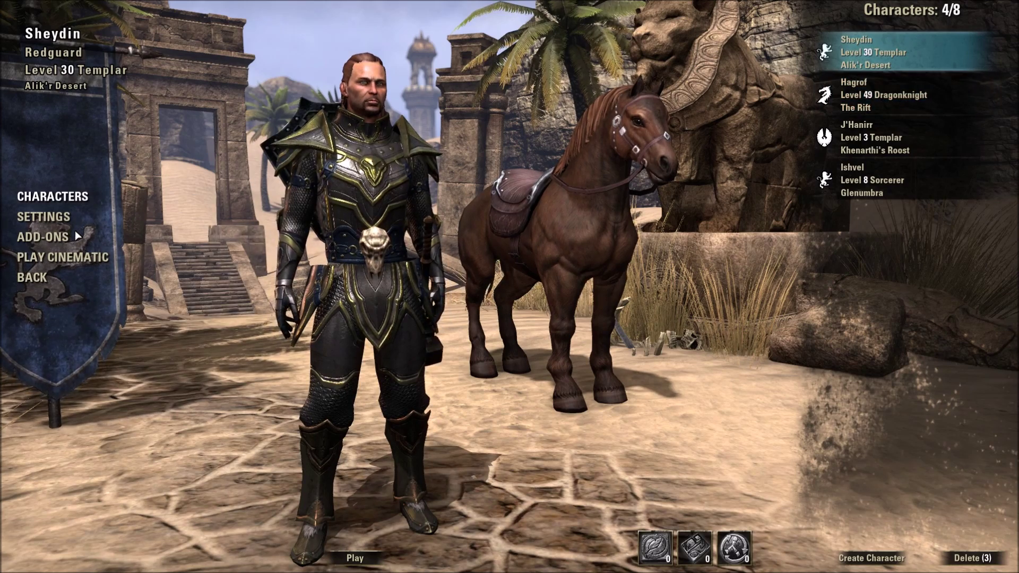
click(62, 235)
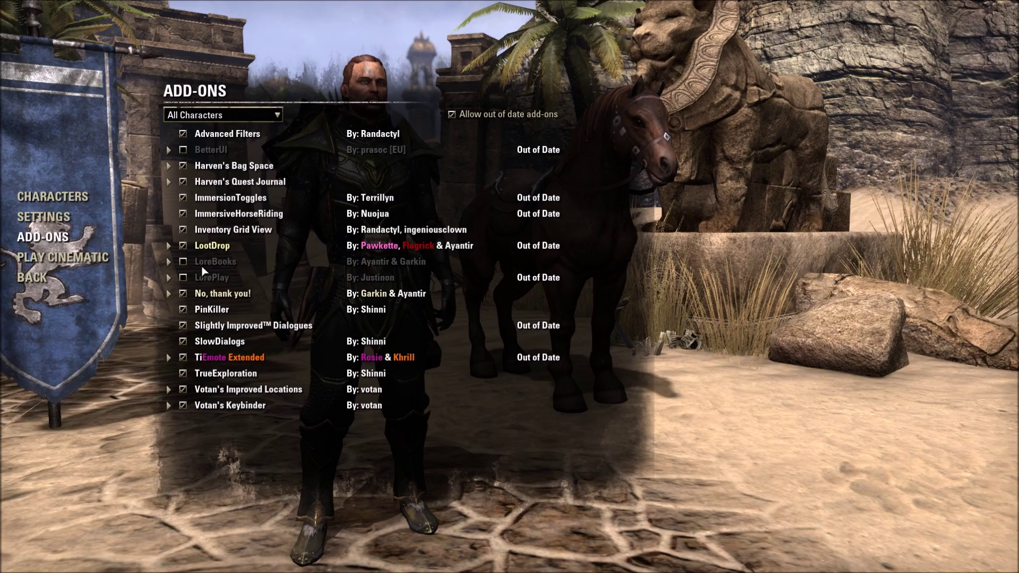
click(81, 203)
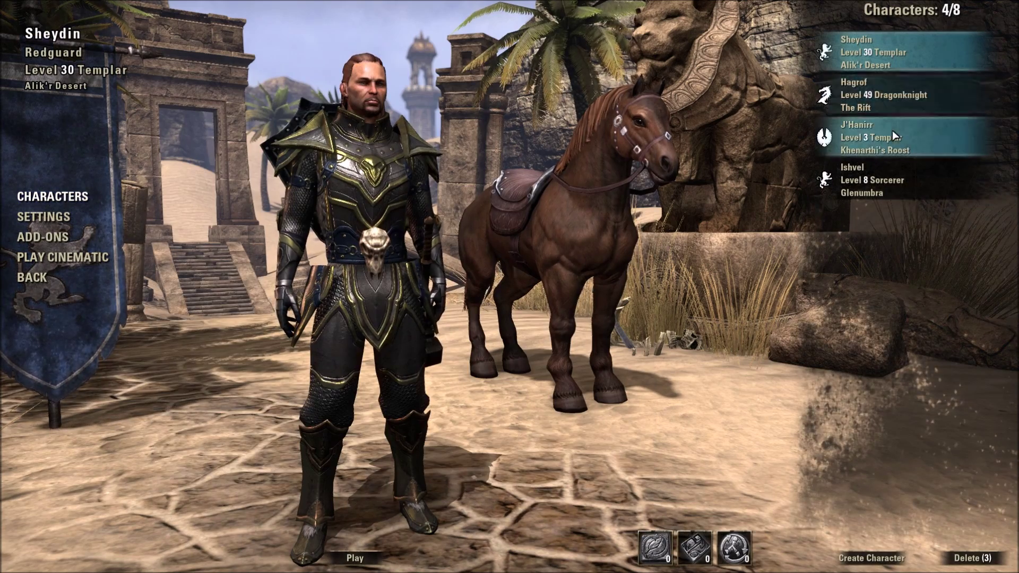
click(914, 100)
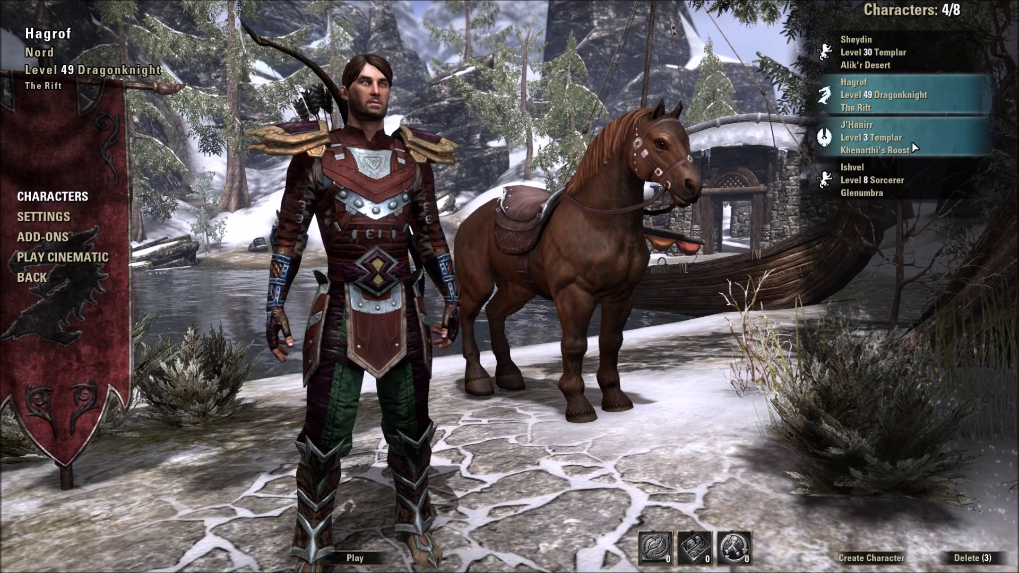
click(904, 178)
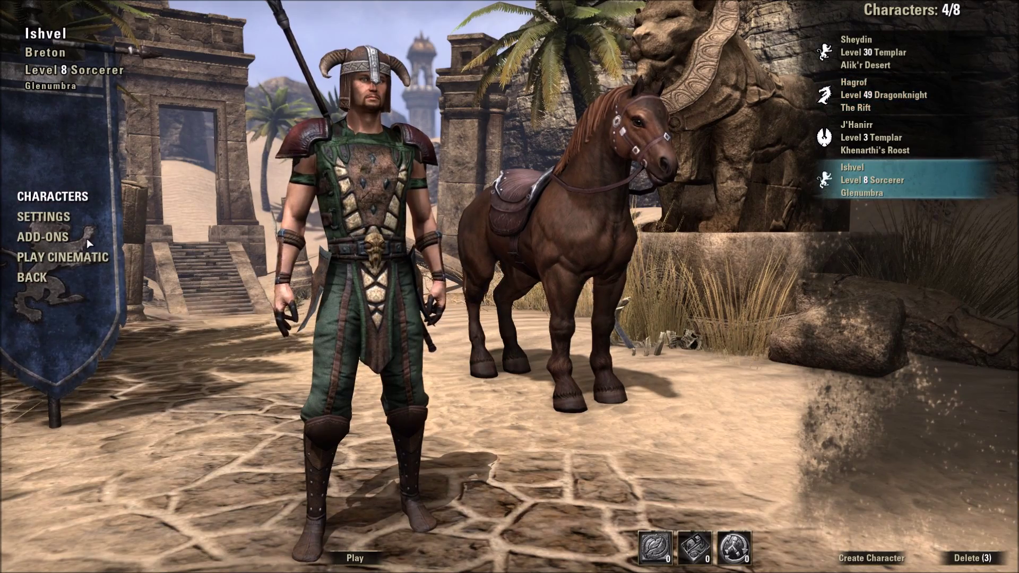
click(52, 240)
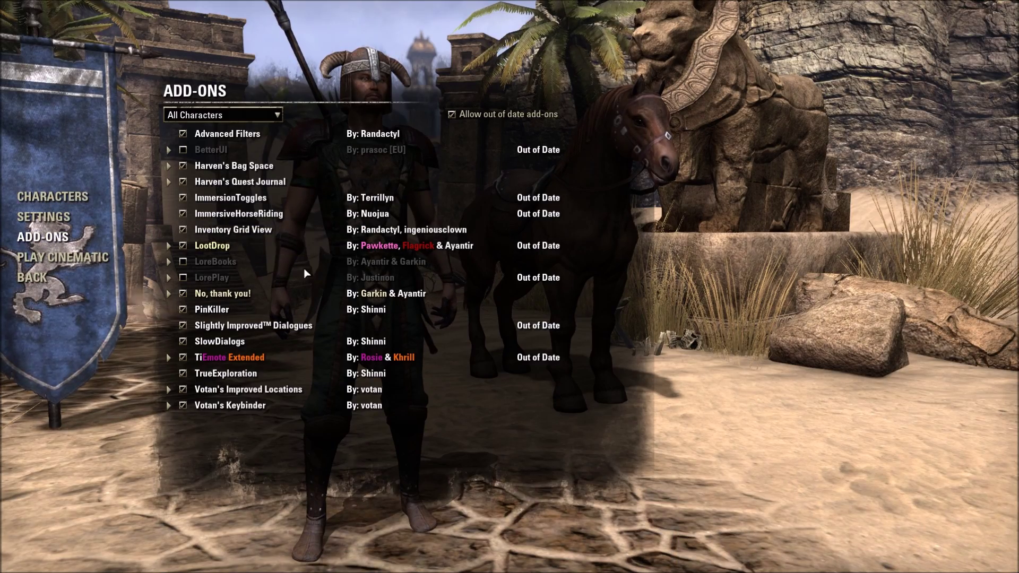
- Enable LoreBooks for all characters again and enter the game with the level 8 Sorcerer
click(184, 261)
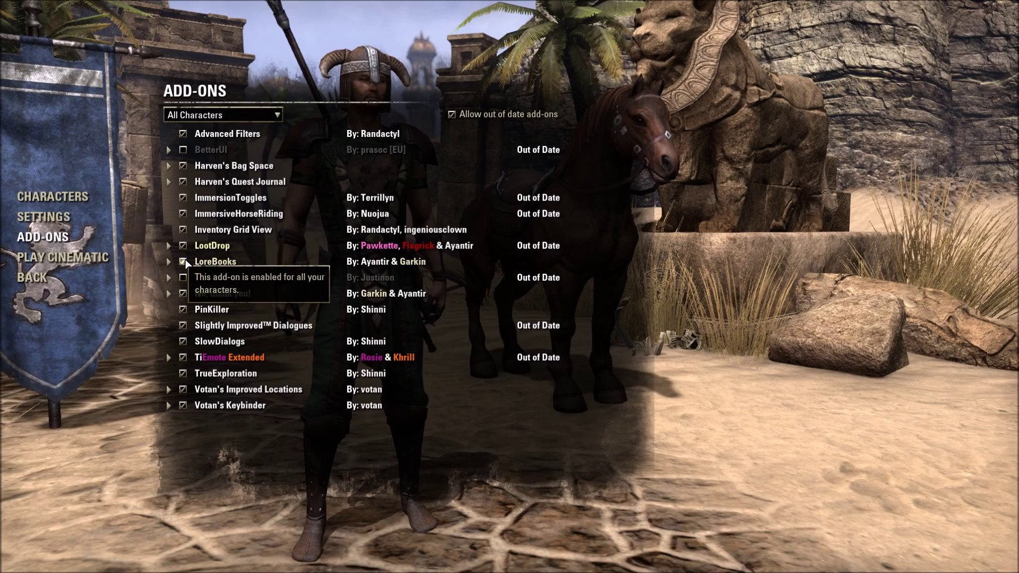
click(70, 197)
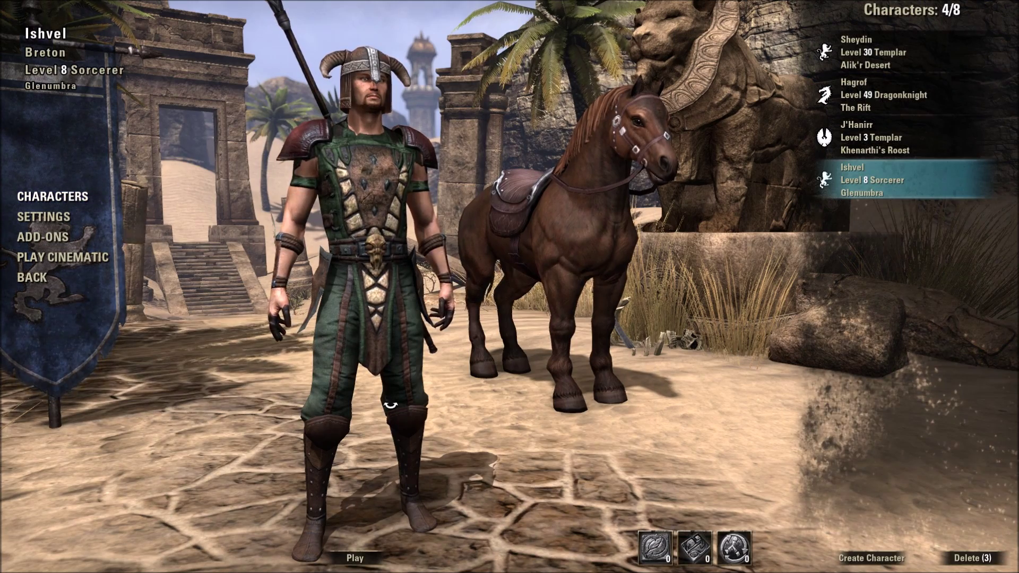
click(355, 558)
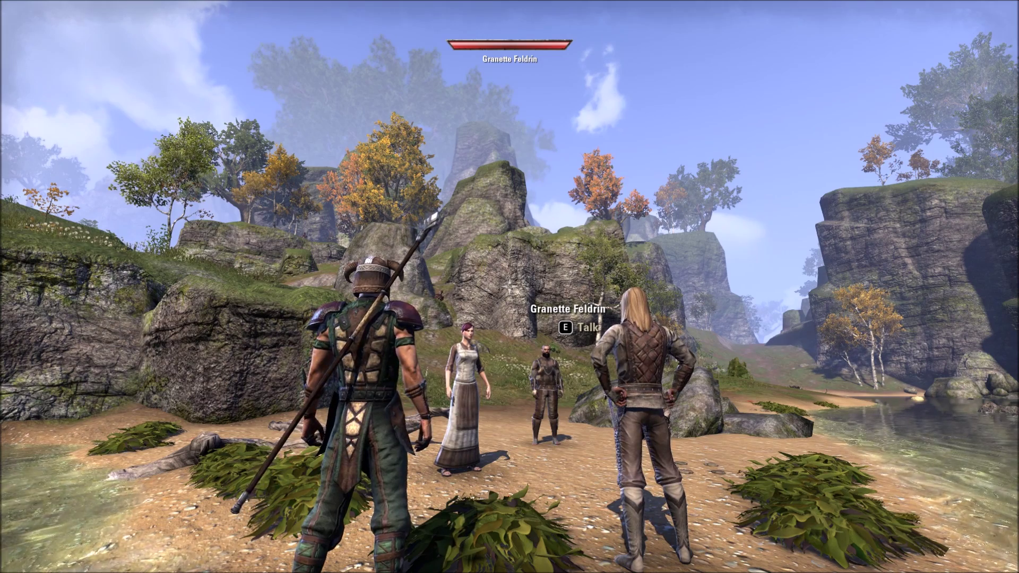
- Enable LorePlay in the in-game add-ons list, disable it again, and leave the list
key(Escape)
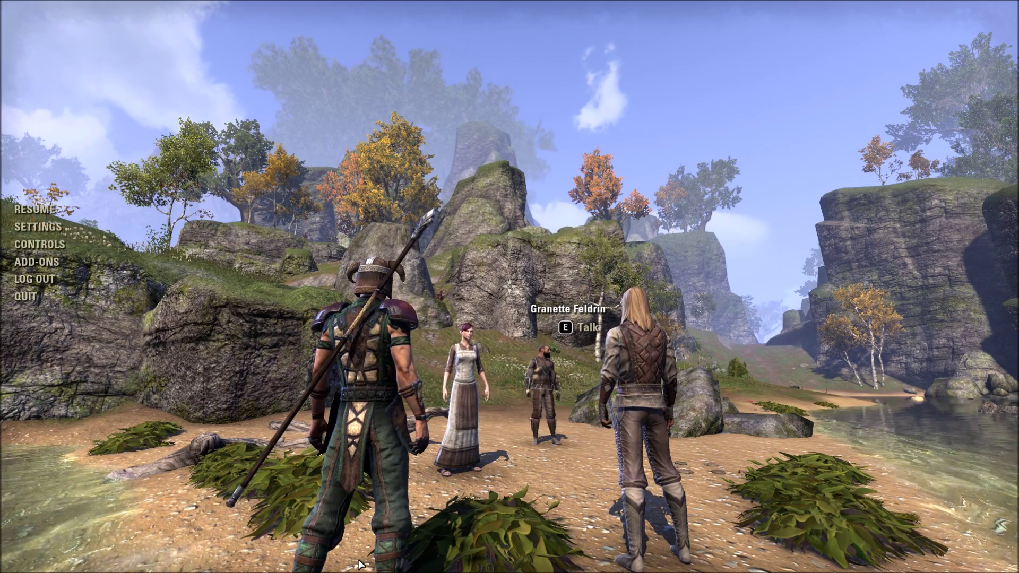
click(47, 268)
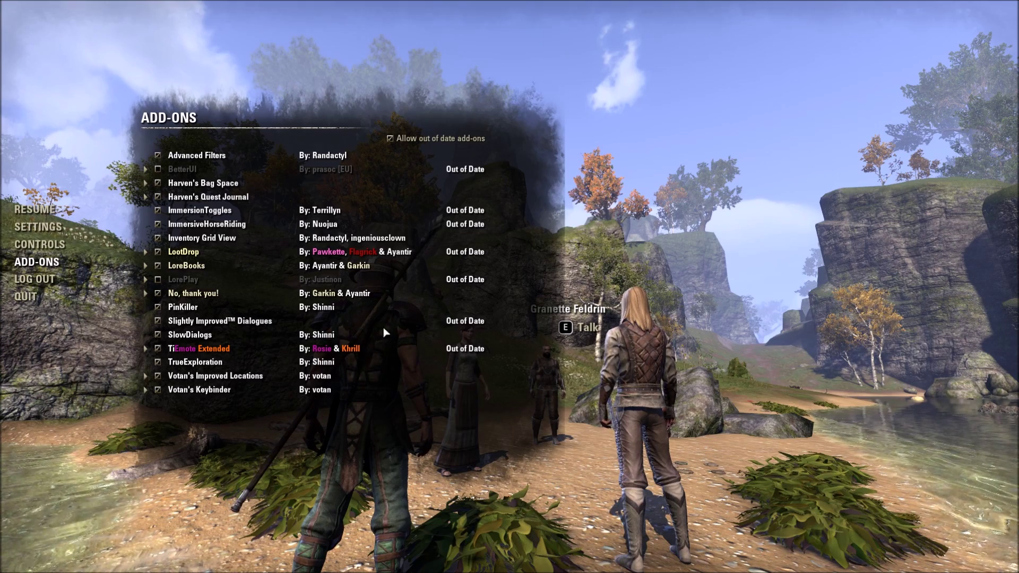
click(158, 280)
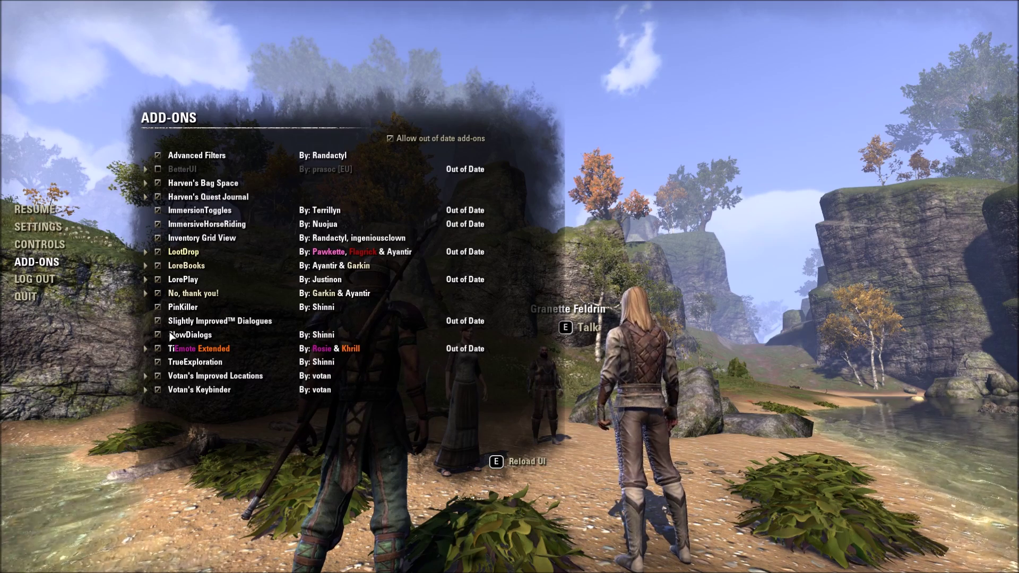
click(158, 280)
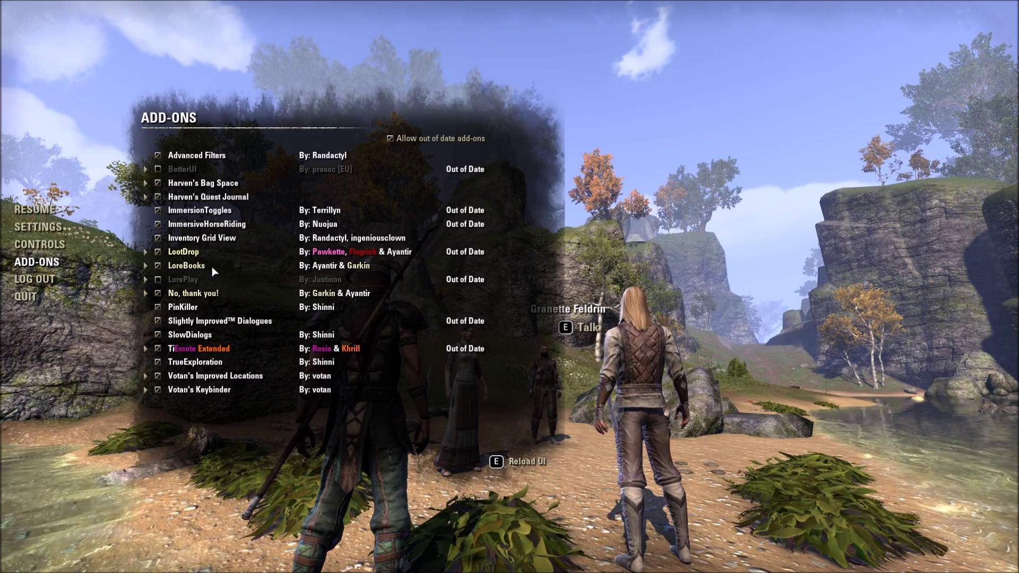
key(Escape)
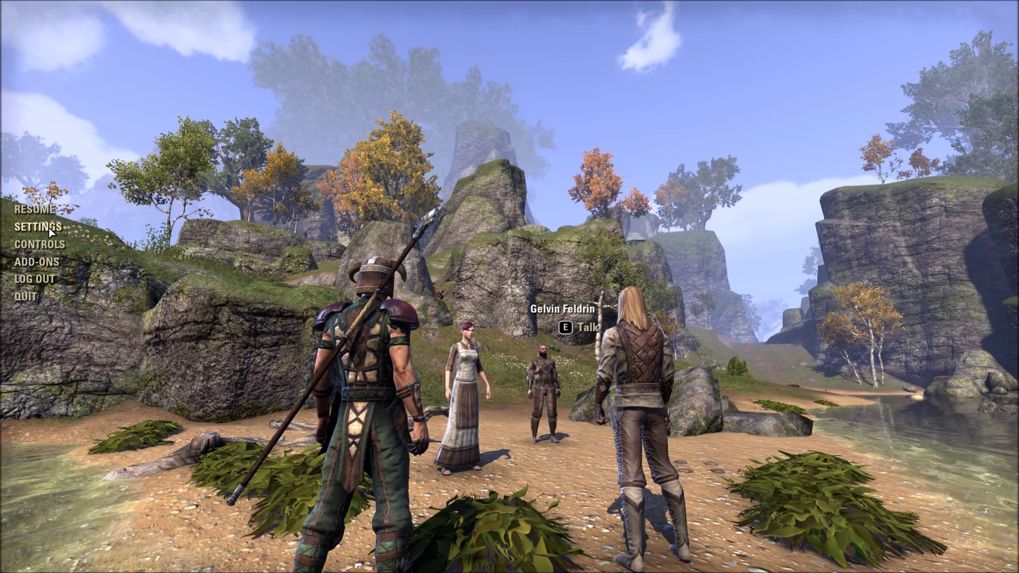
- Open the in-game settings for add-ons and view the LoreBooks options
click(49, 227)
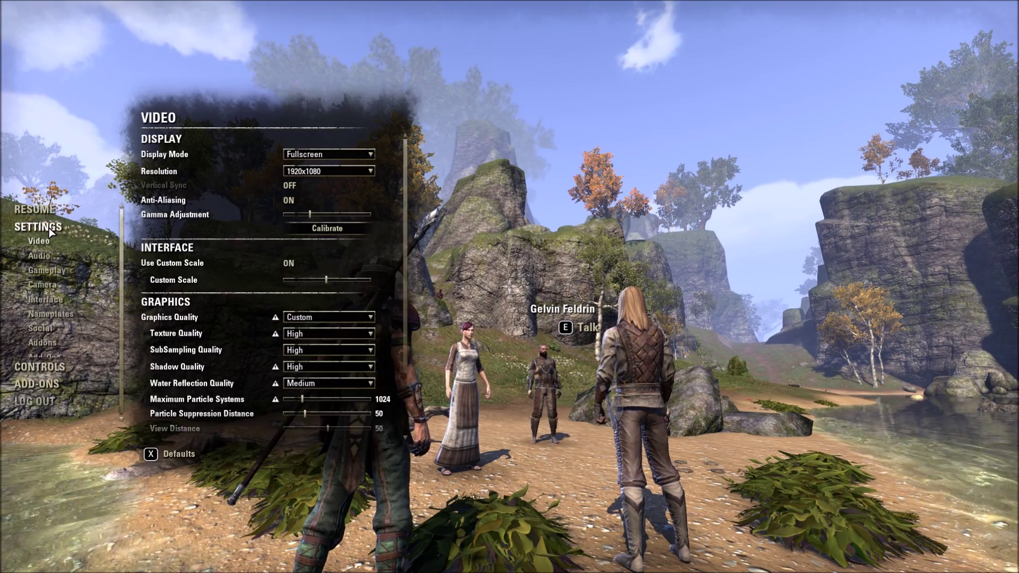
click(43, 343)
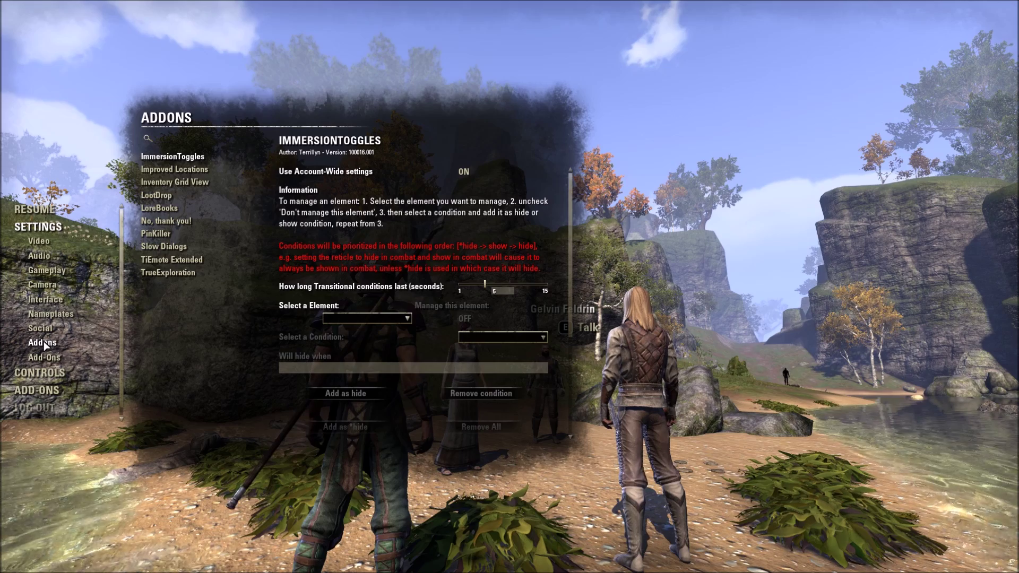
click(160, 208)
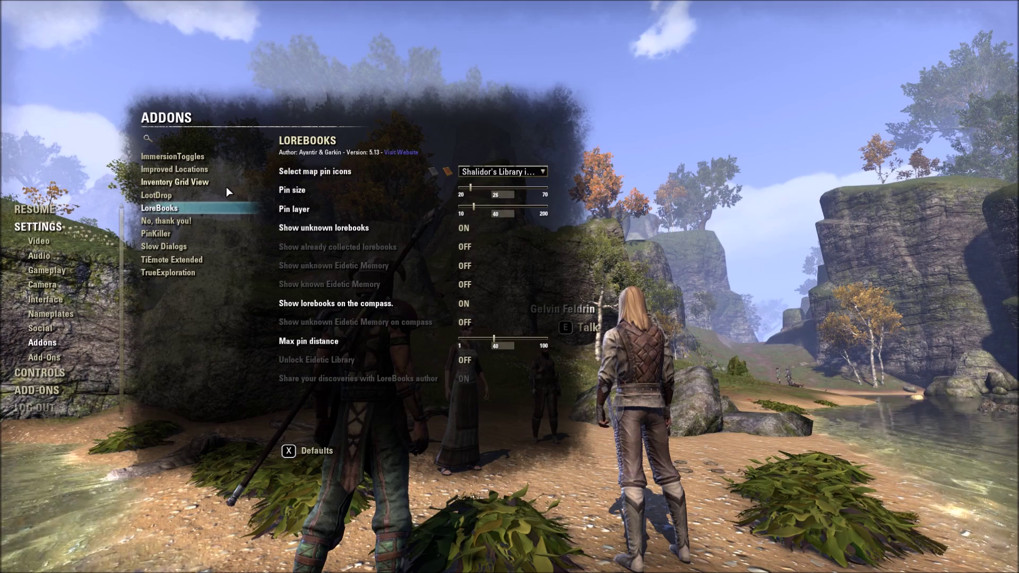
- Look through the options of each configurable add-on, from ImmersionToggles down to TrueExploration
click(192, 157)
click(181, 169)
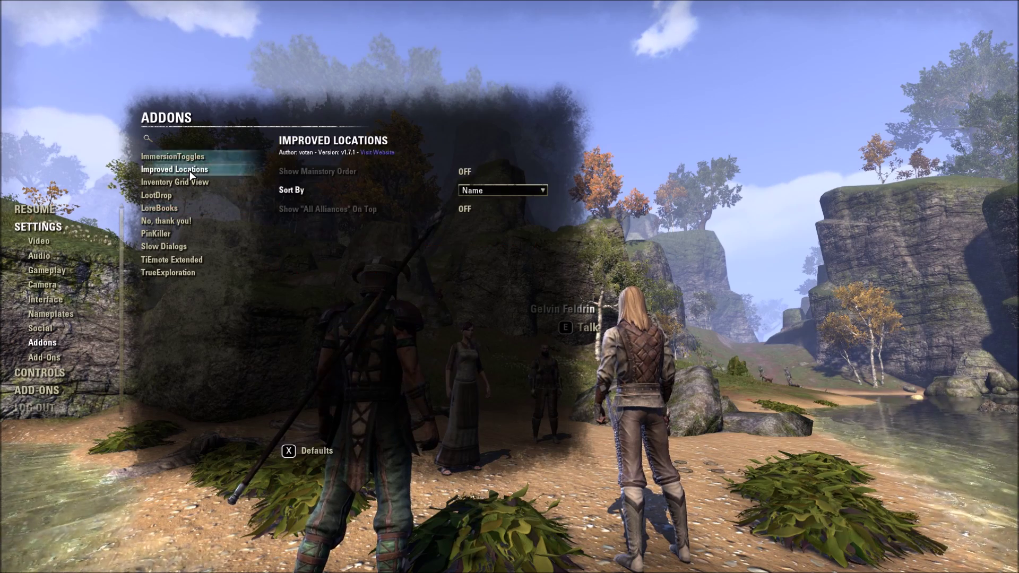
click(188, 182)
click(186, 196)
click(183, 208)
click(180, 221)
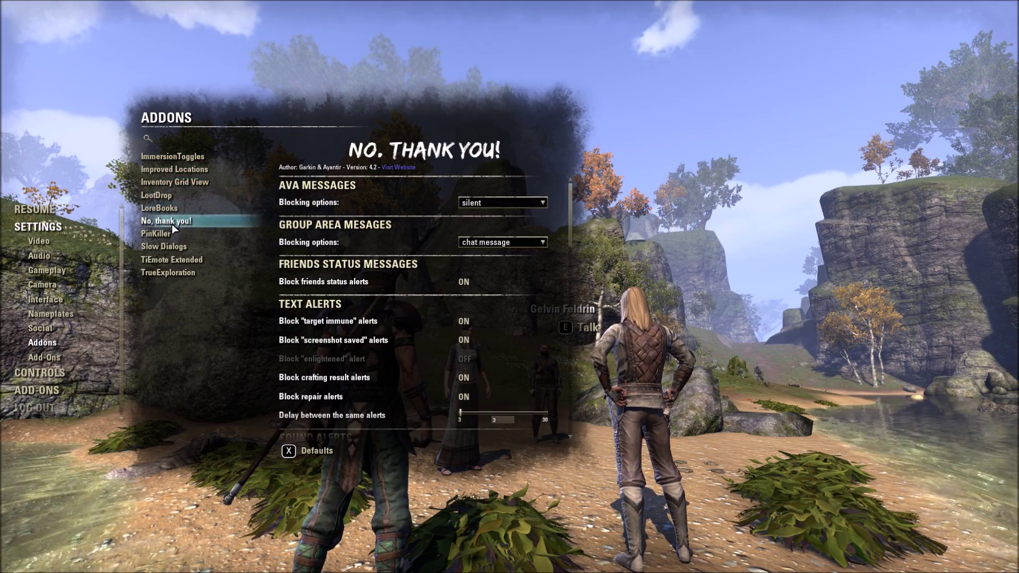
click(176, 234)
click(175, 247)
click(181, 259)
click(184, 273)
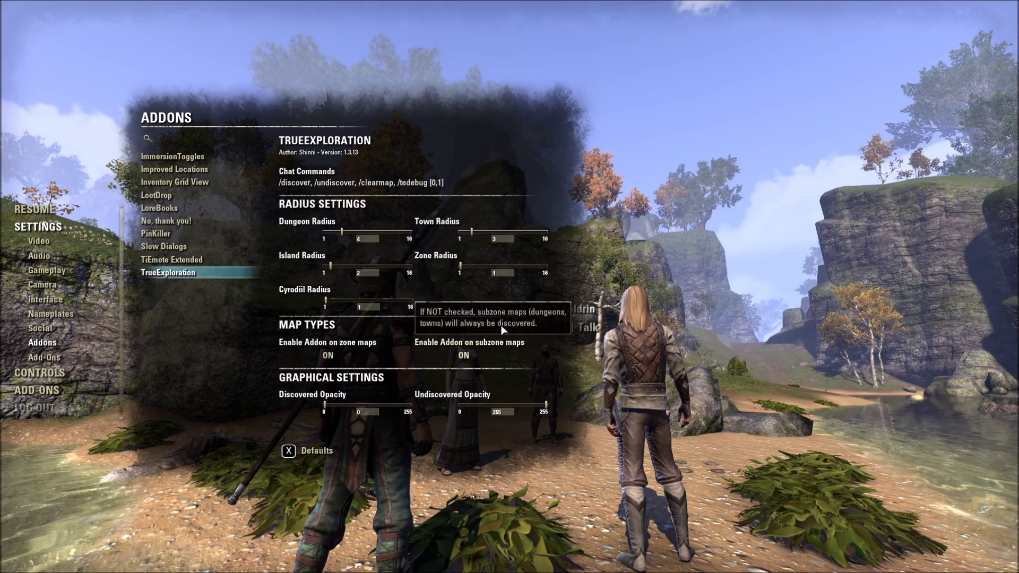
- Go back up the add-on list to review the LootDrop and Inventory Grid View options
click(188, 221)
click(186, 195)
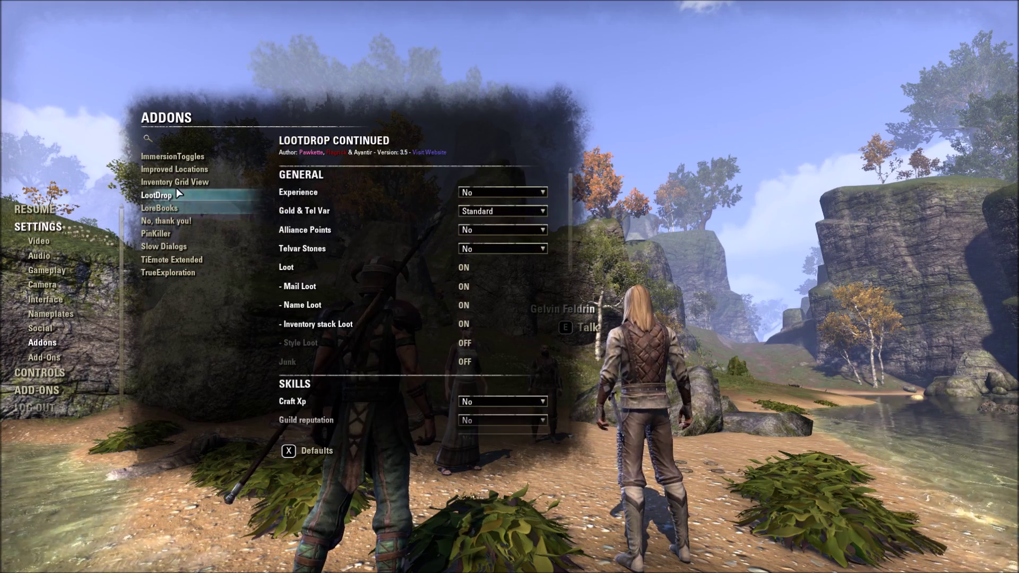
click(187, 182)
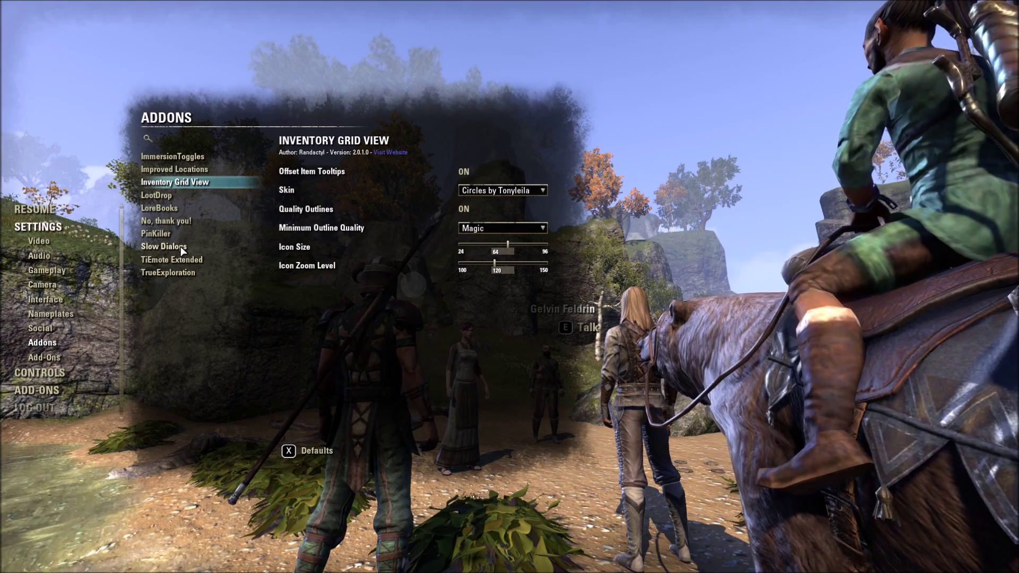
- Leave the settings, view the character's inventory in its grid layout, and return to the game
key(Escape)
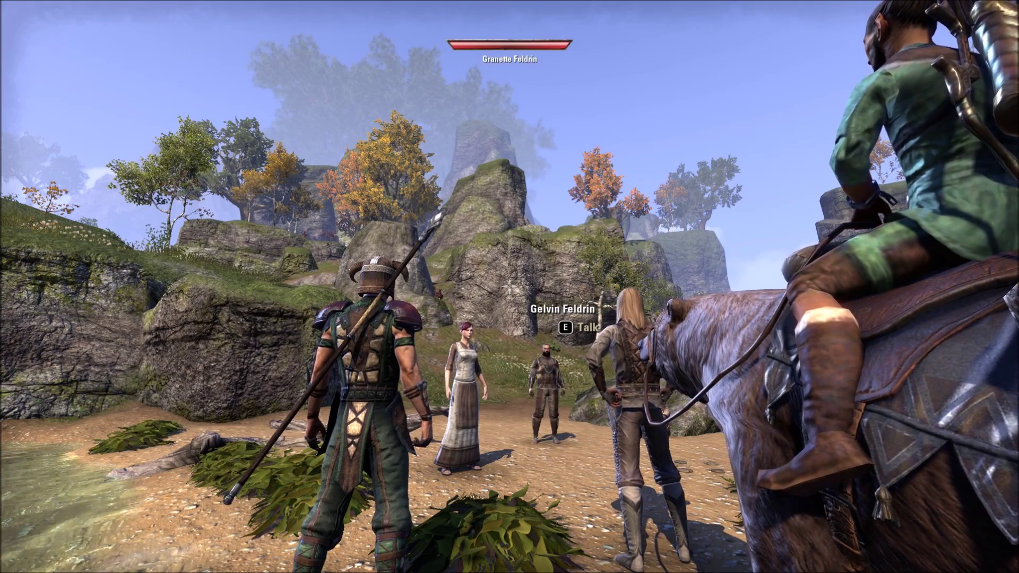
key(Escape)
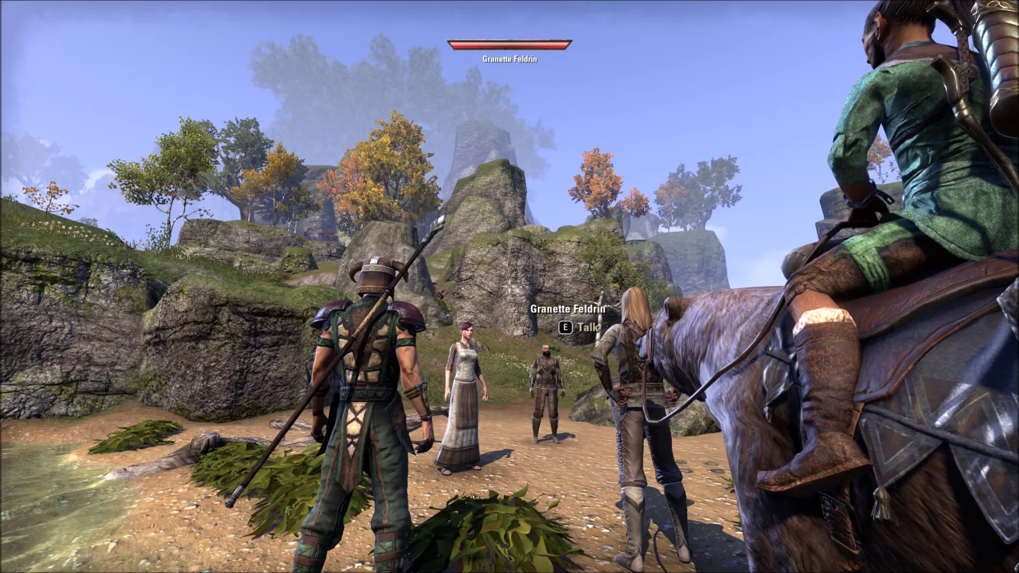
key(i)
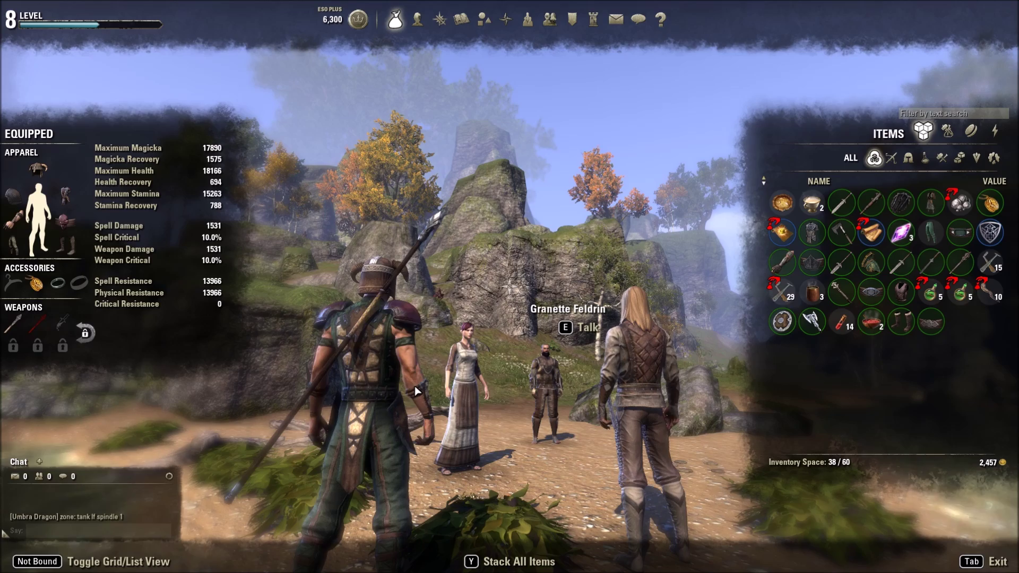
key(Tab)
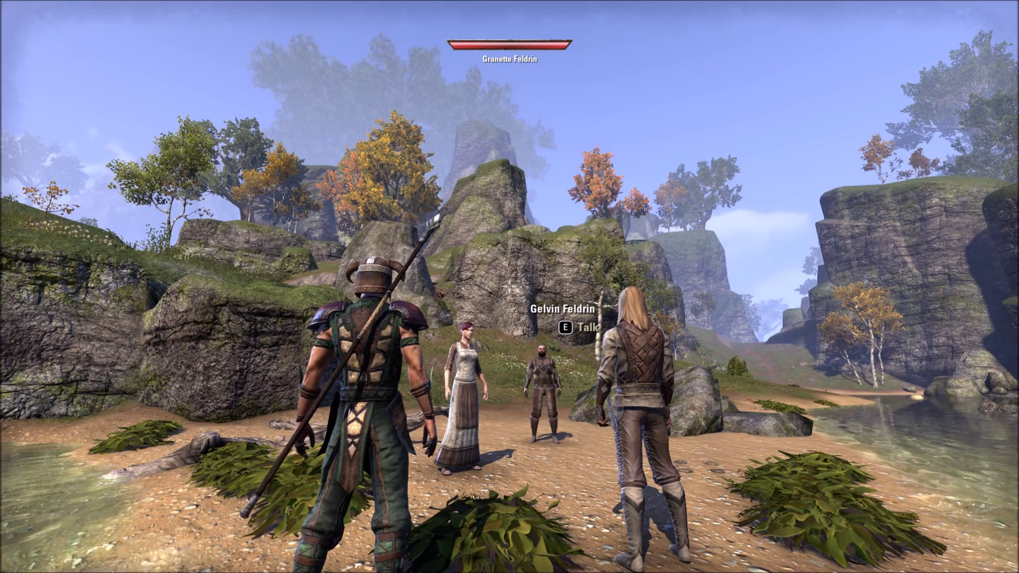
- Review the installed add-ons list, compare the Harven's Quest Journal settings with the Inventory Grid View settings, and return to the game
key(Escape)
click(53, 260)
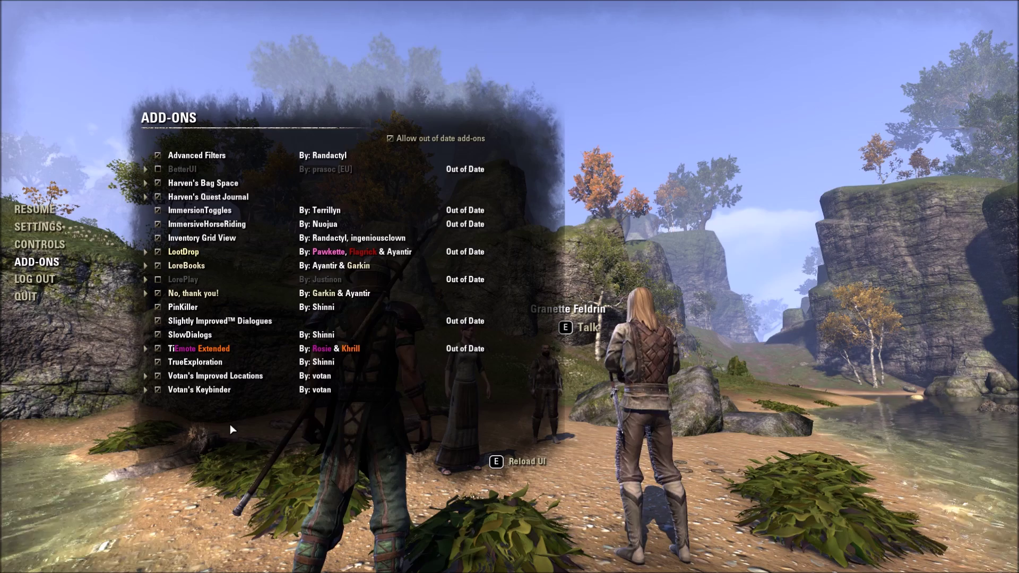
click(34, 225)
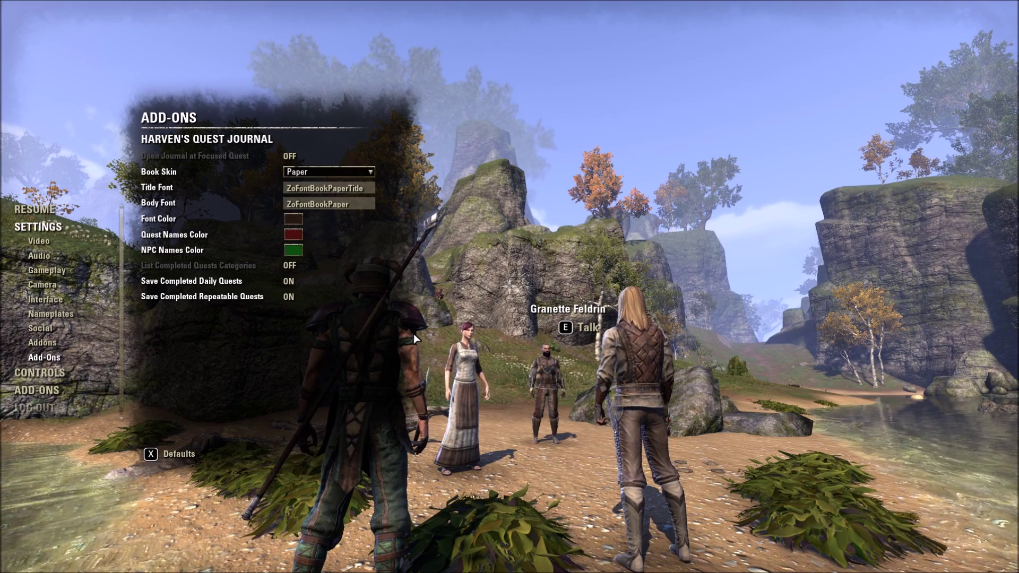
click(52, 343)
click(52, 358)
click(47, 343)
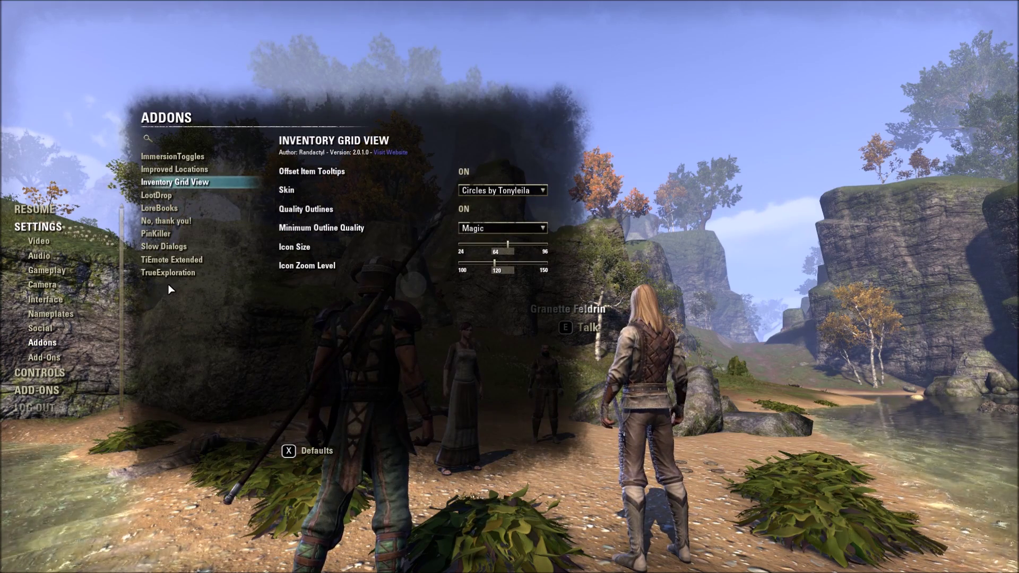
click(51, 356)
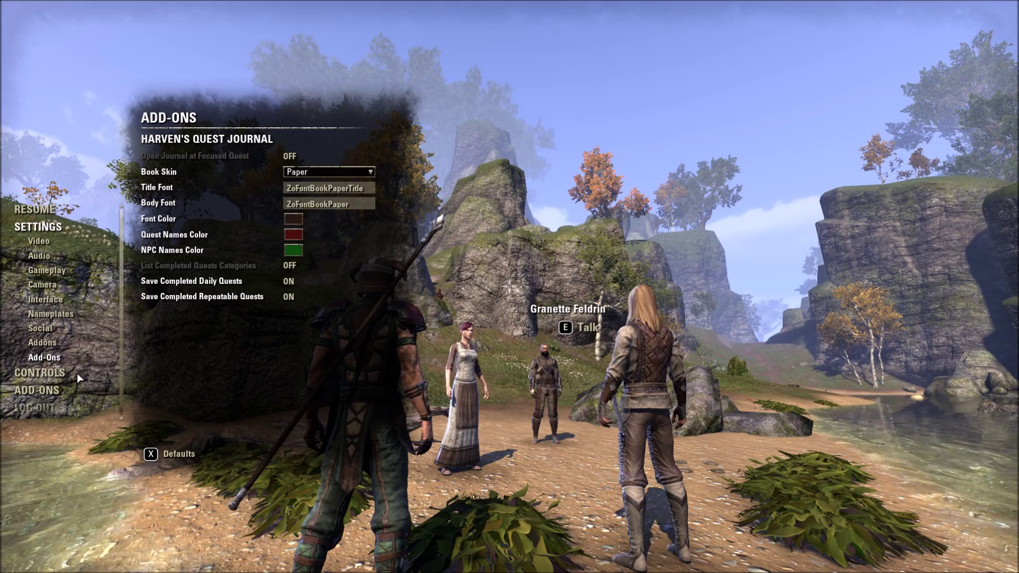
click(45, 343)
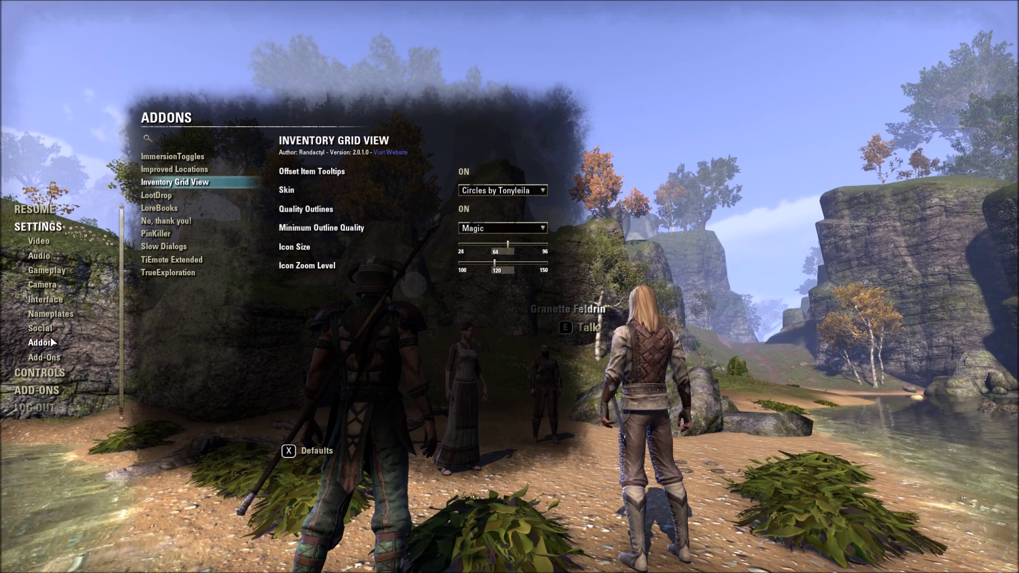
key(Escape)
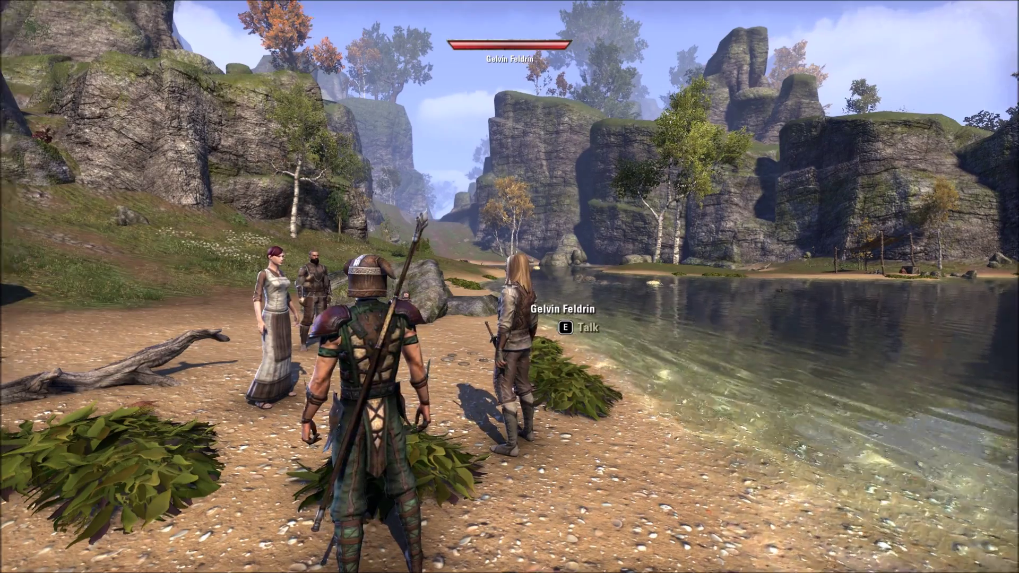
mouse_move(510, 286)
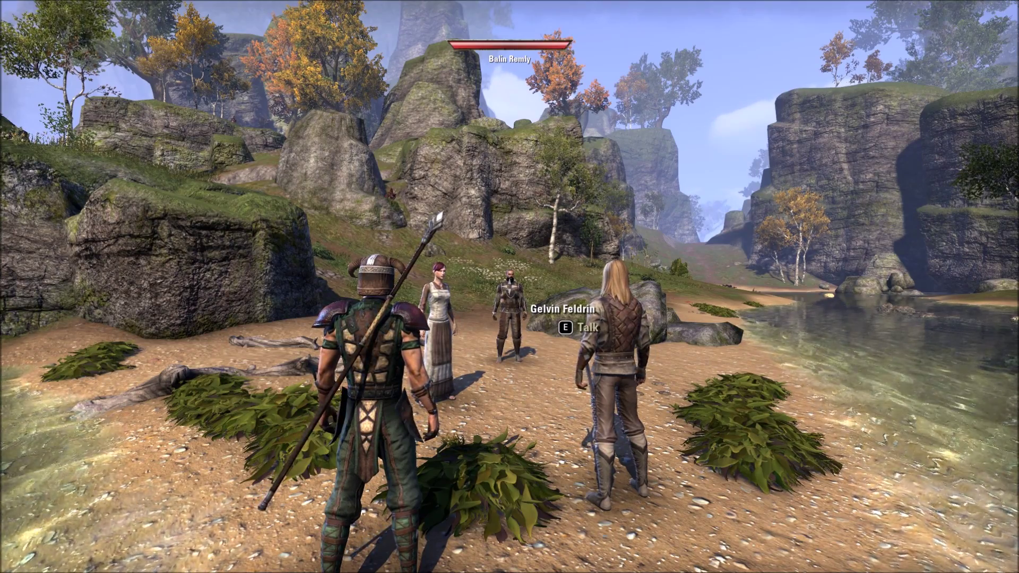
scroll(509, 286, up, 5)
scroll(510, 286, up, 3)
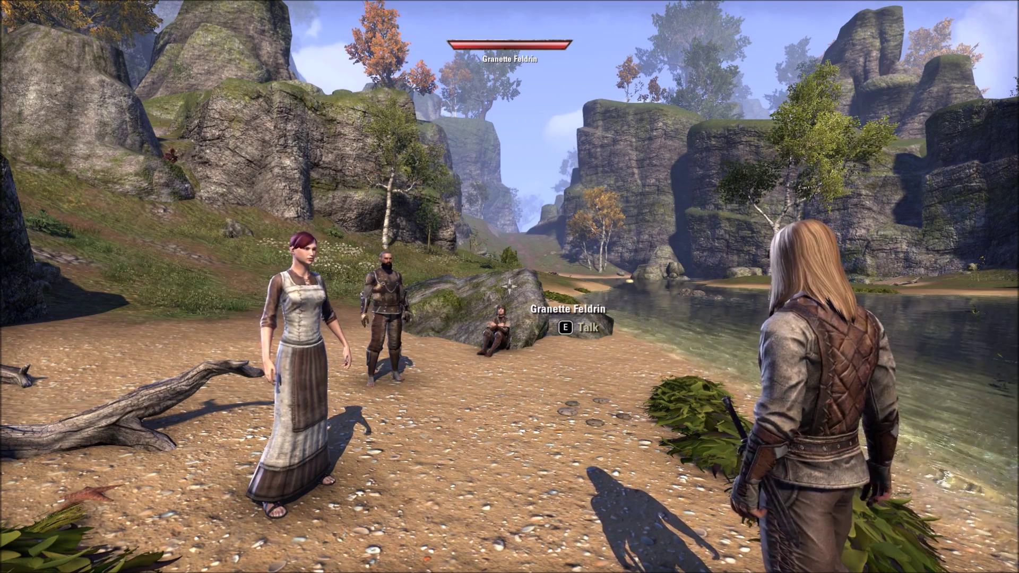
scroll(510, 287, down, 2)
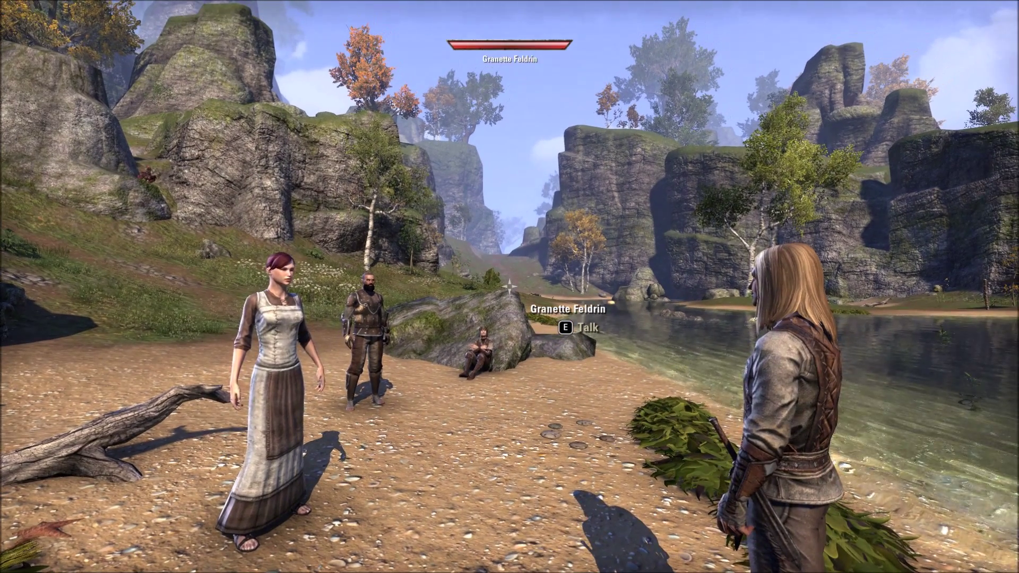